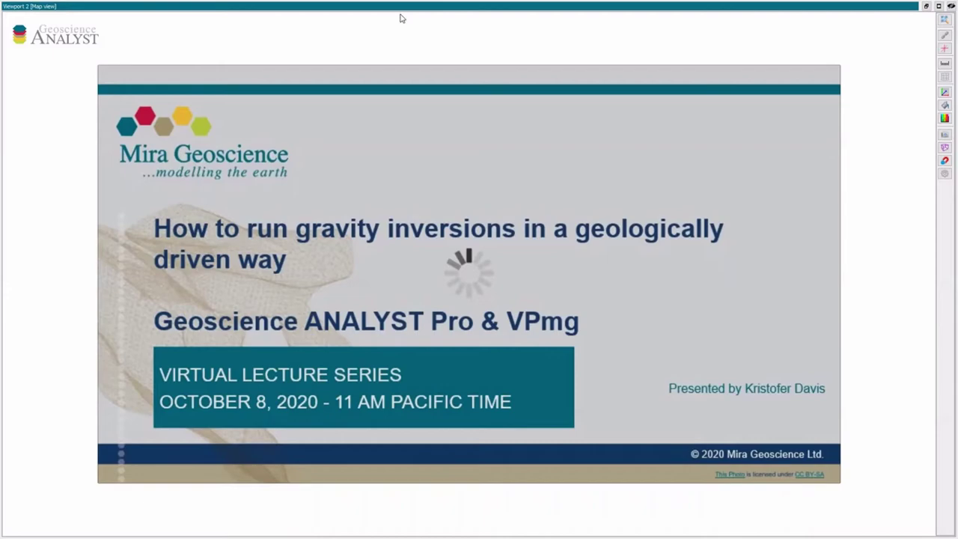
Switch to the 3D viewport and import the terrain surface dem_tr.dm from the MtDore folder
click(925, 6)
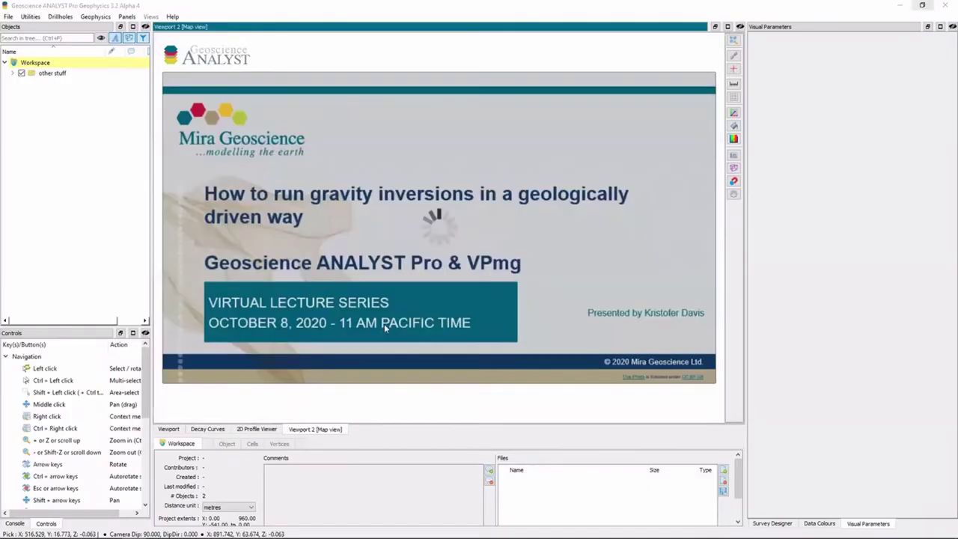
click(168, 429)
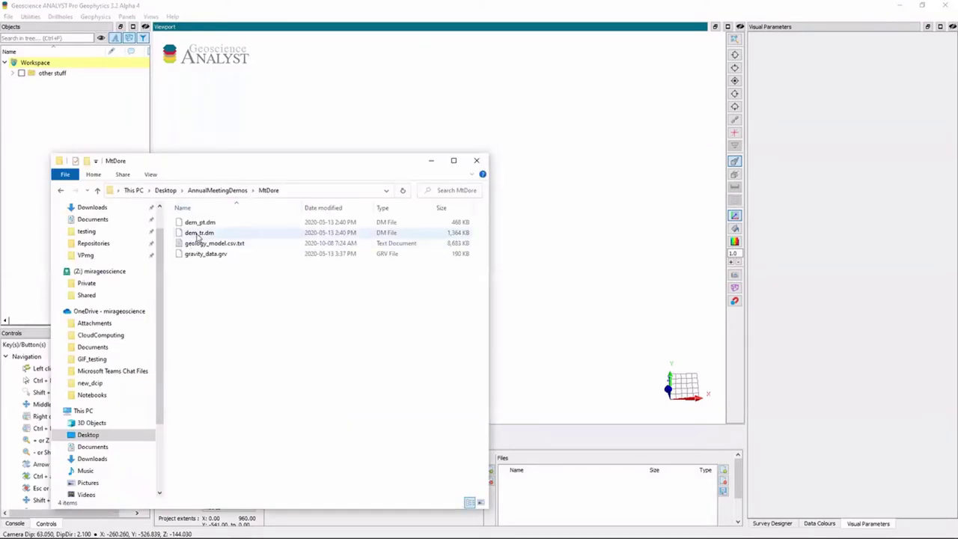
drag(196, 233, 350, 93)
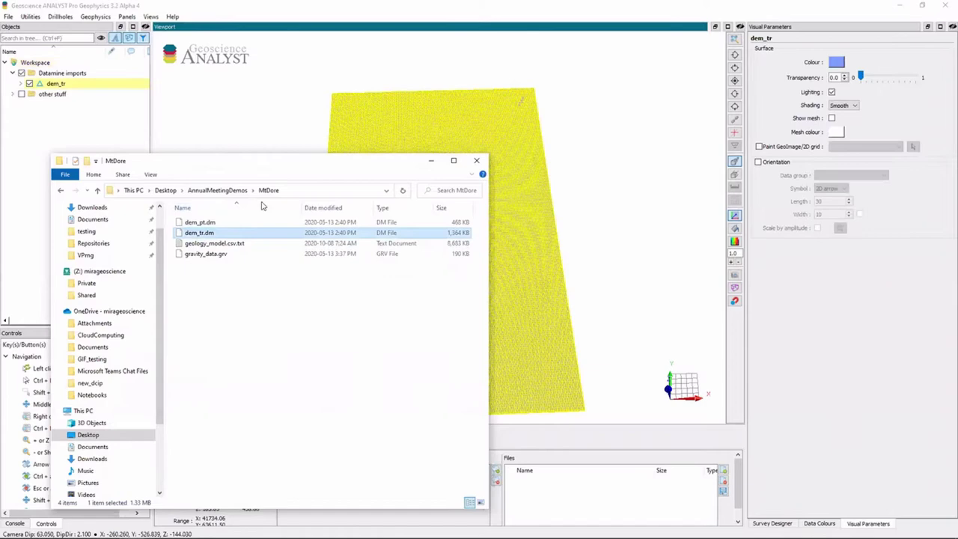
drag(442, 187, 484, 325)
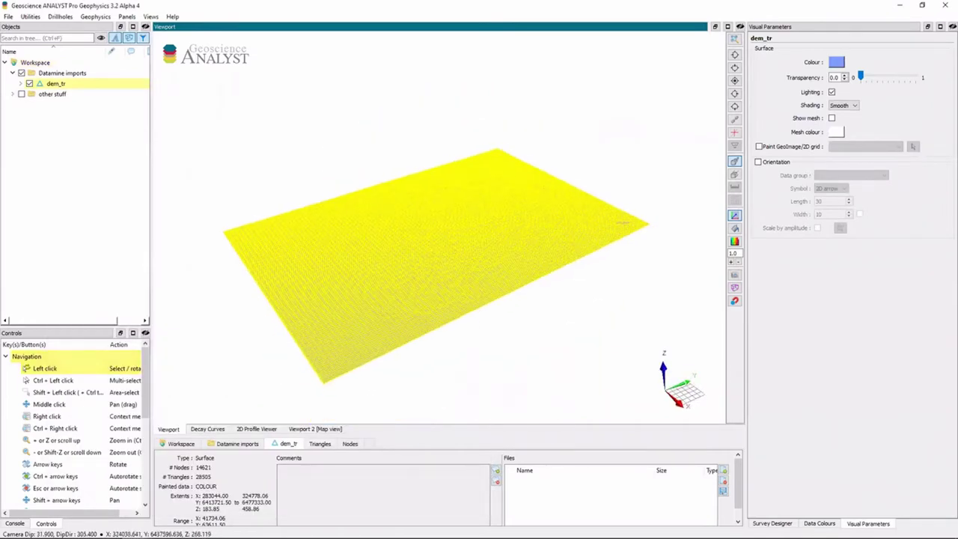
Import the gravity survey file gravity_data.grv from the MtDore folder into the 3D viewport
key(alt+Tab)
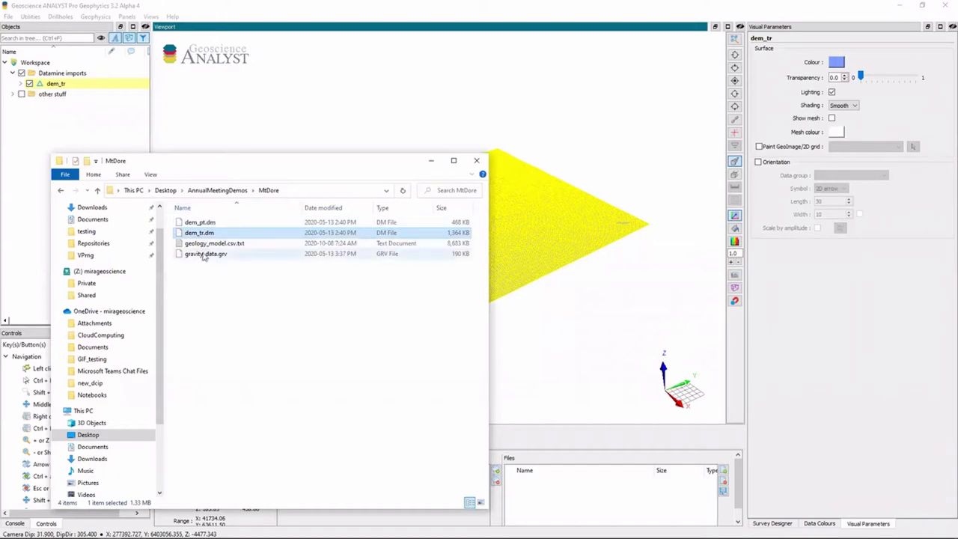
drag(224, 159, 214, 141)
drag(205, 238, 603, 216)
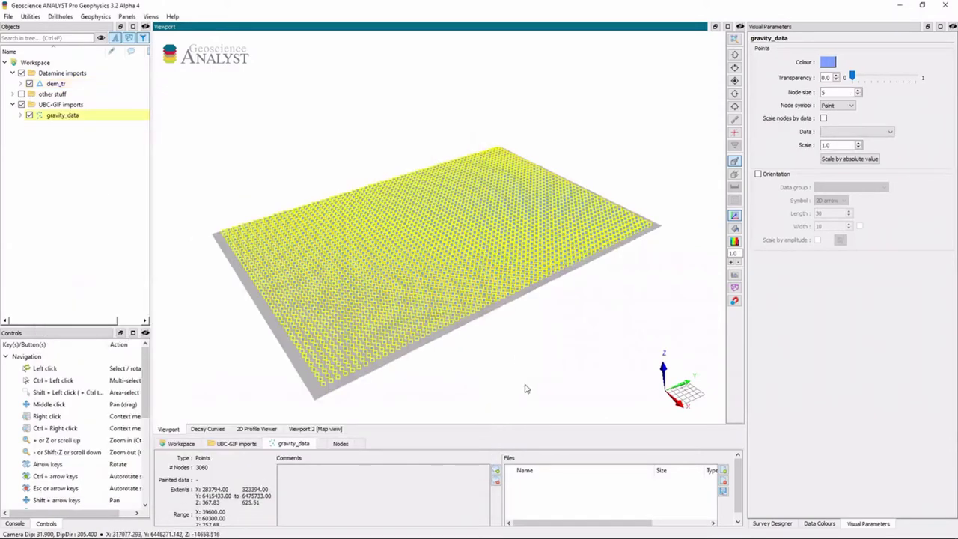
drag(464, 389, 458, 384)
drag(419, 277, 412, 252)
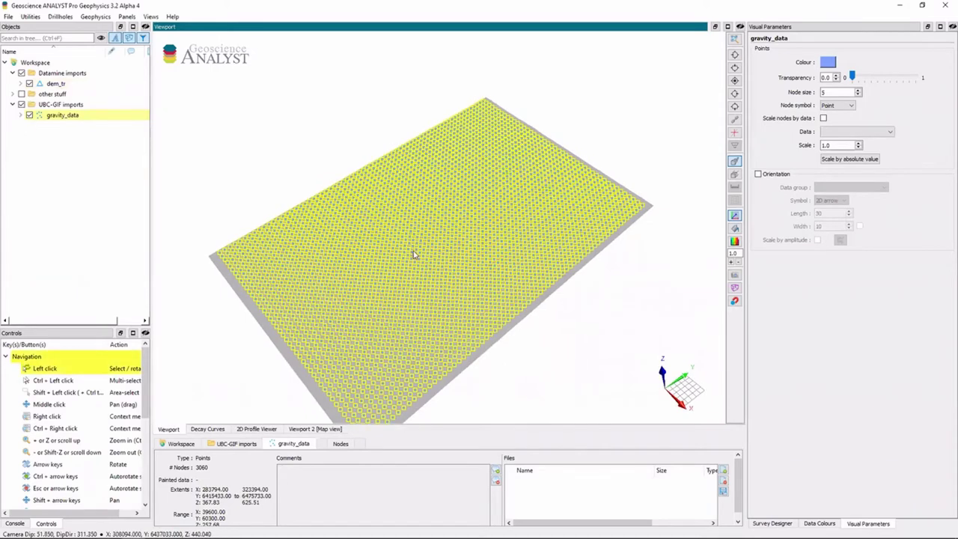
Colour the gravity_data points by their gravity values and view them from another angle
click(21, 116)
click(37, 126)
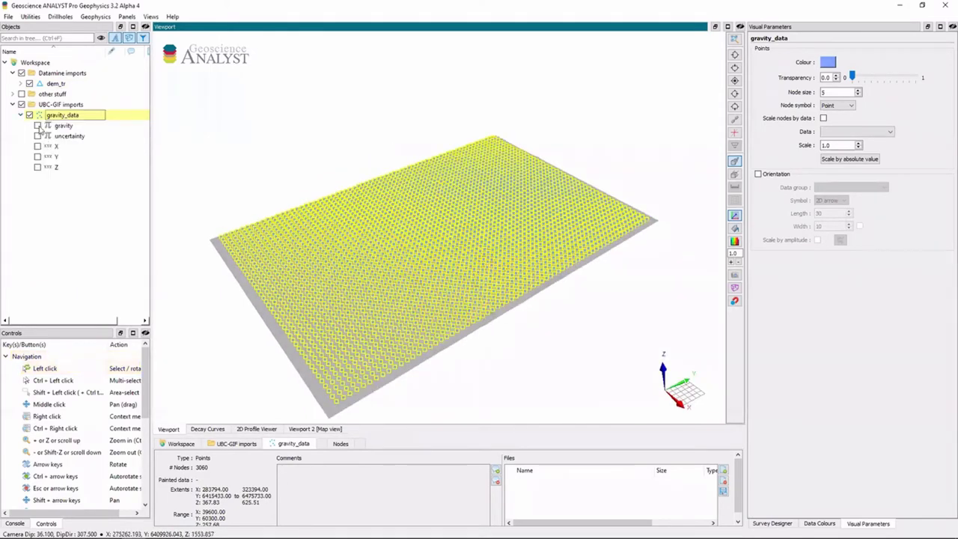
drag(342, 171, 629, 278)
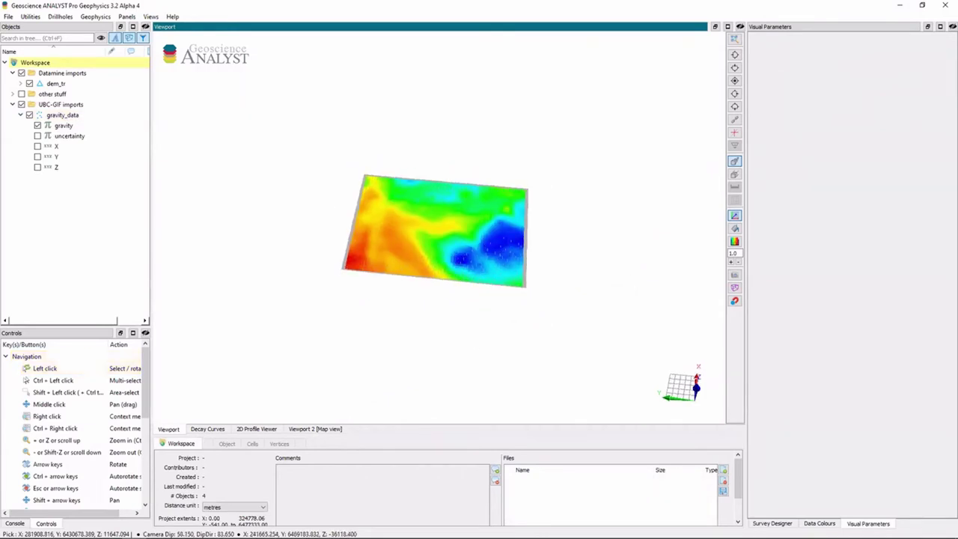
Import the block model geology_model.csv.txt and paint it with its RockCode property
key(alt+Tab)
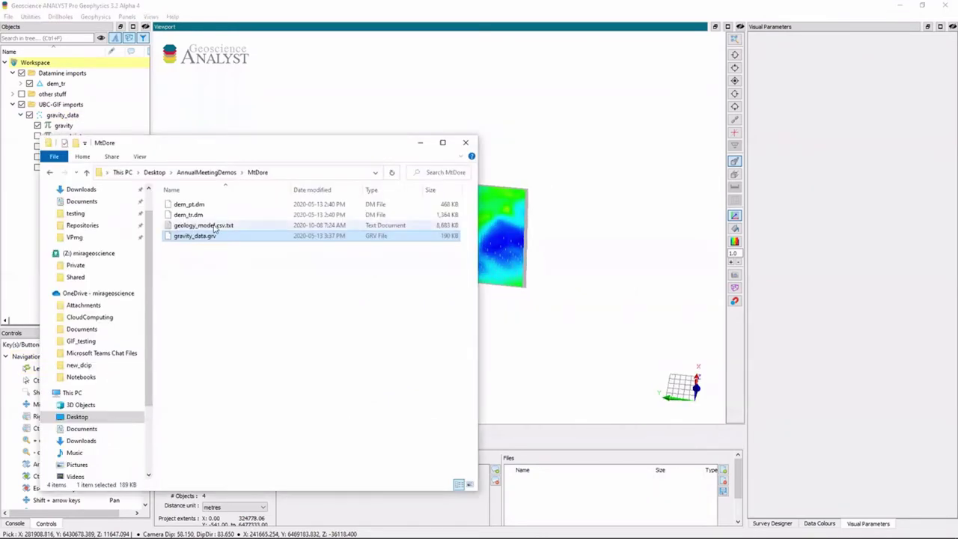
drag(204, 225, 516, 232)
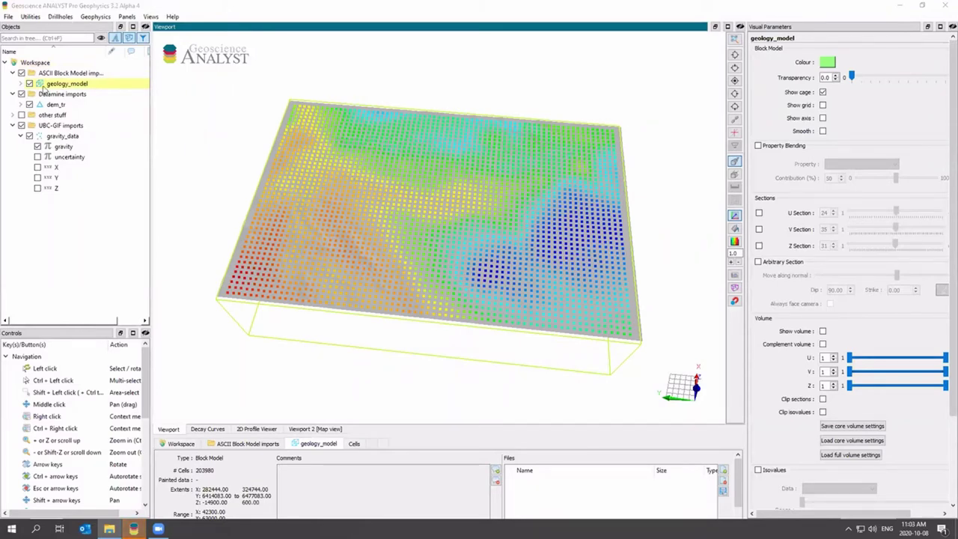
click(21, 83)
drag(425, 225, 431, 142)
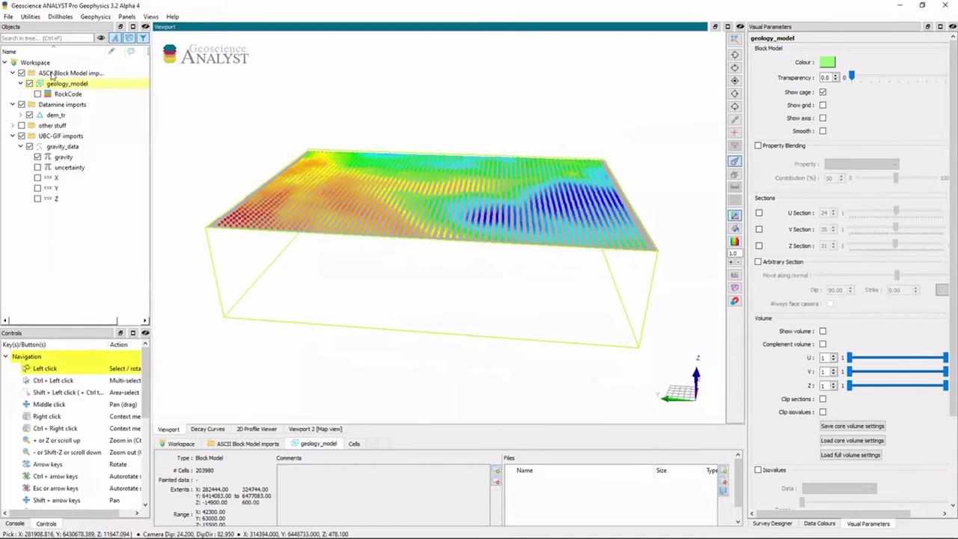
click(38, 94)
click(55, 114)
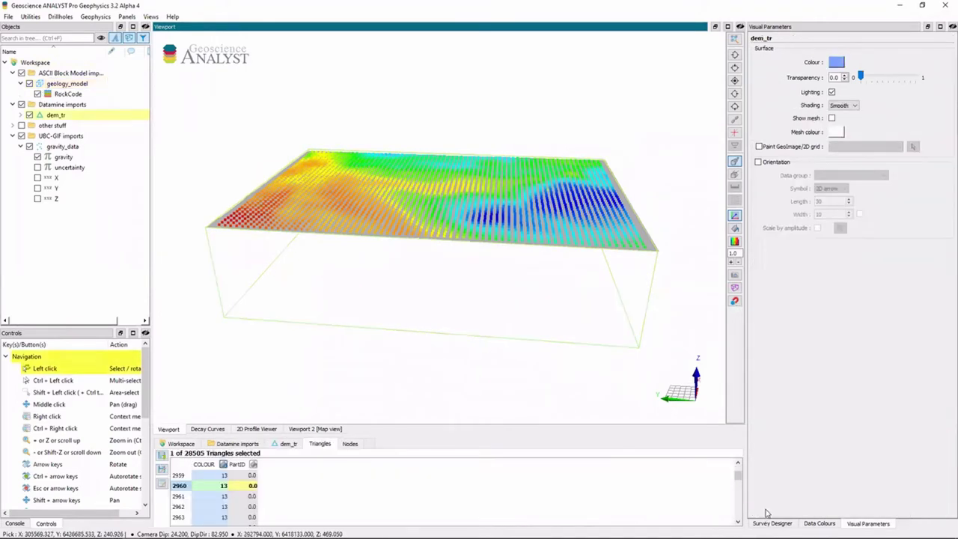
click(819, 524)
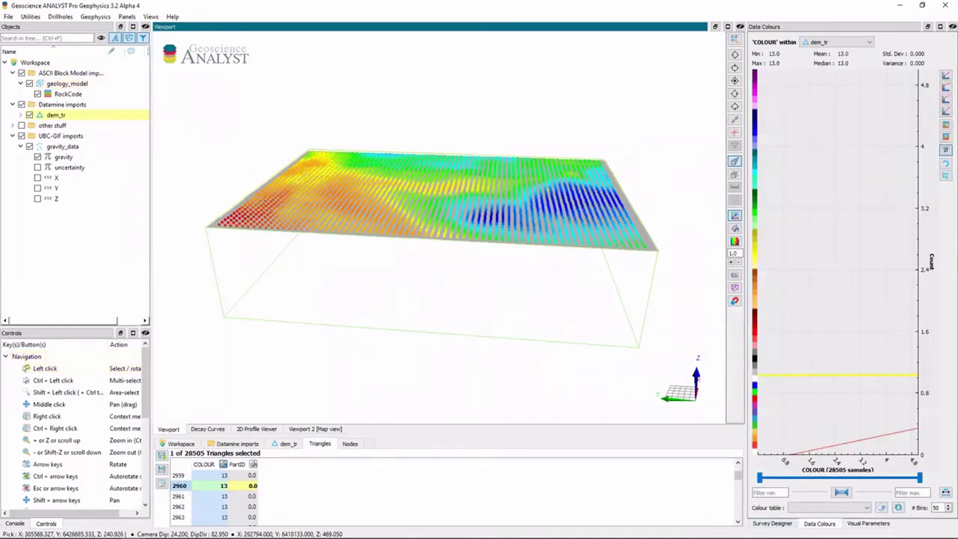
click(772, 523)
click(868, 523)
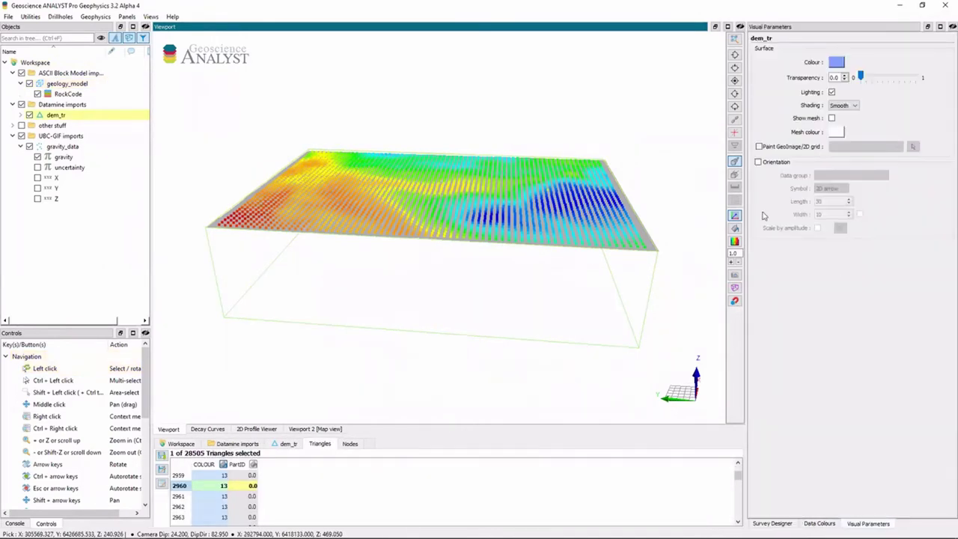
Display the U, V and Z sections of geology_model and view the rock units at depth
click(68, 84)
click(67, 93)
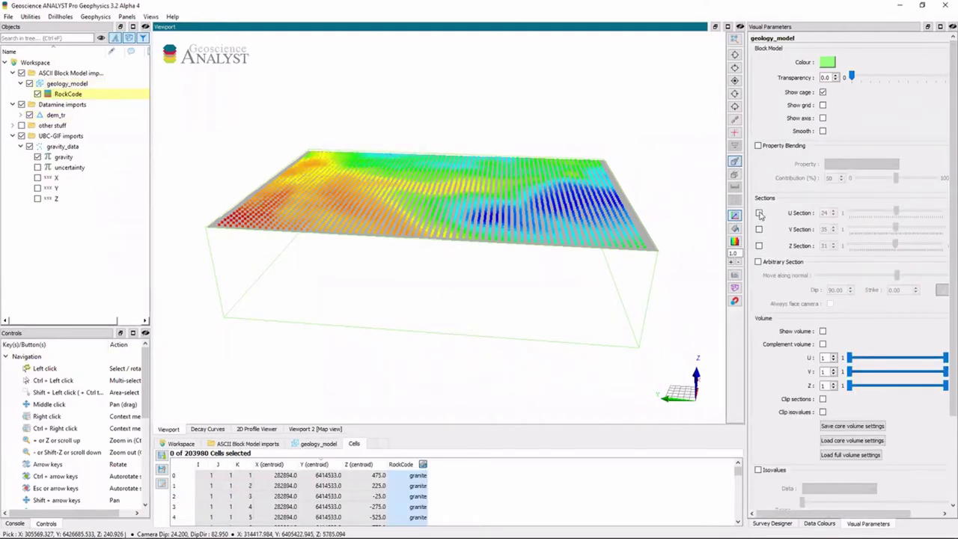
click(760, 213)
click(760, 229)
click(760, 246)
drag(659, 247, 454, 214)
click(454, 214)
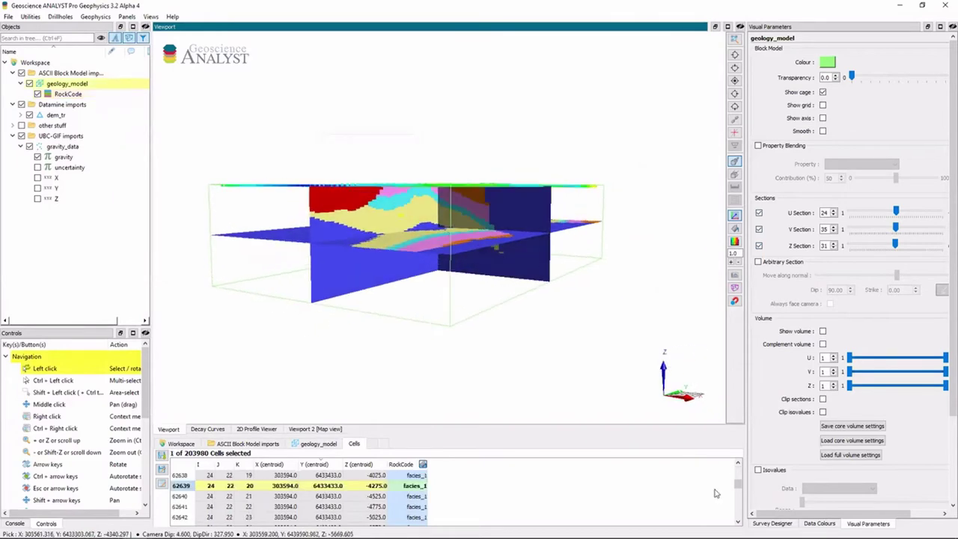
Show the RockCode colour table of geology_model and hide the gravity data and the terrain surface
click(819, 523)
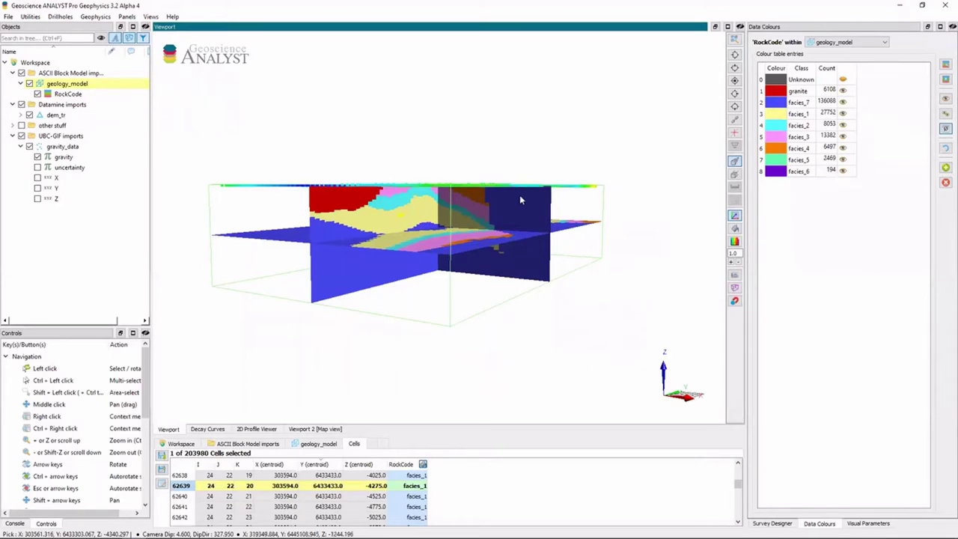
drag(523, 209, 120, 170)
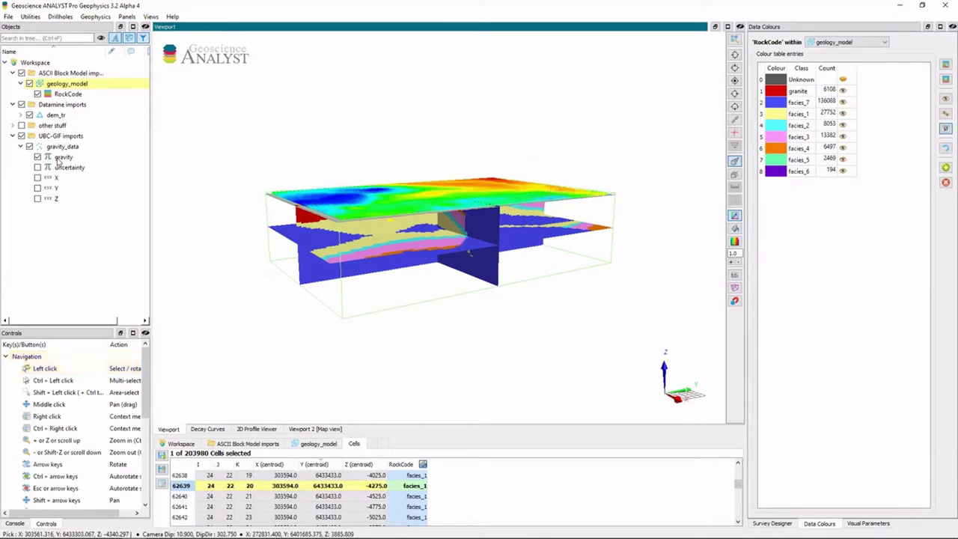
click(20, 146)
click(21, 135)
click(29, 115)
drag(195, 134, 85, 100)
Start a new VP model from the geology_model block model with RockCode as the VP units
right_click(81, 86)
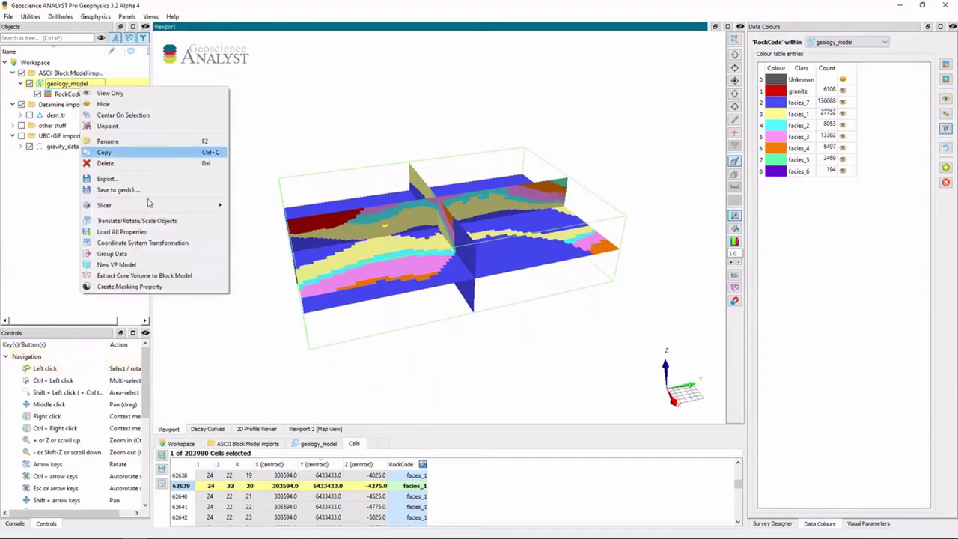
click(117, 265)
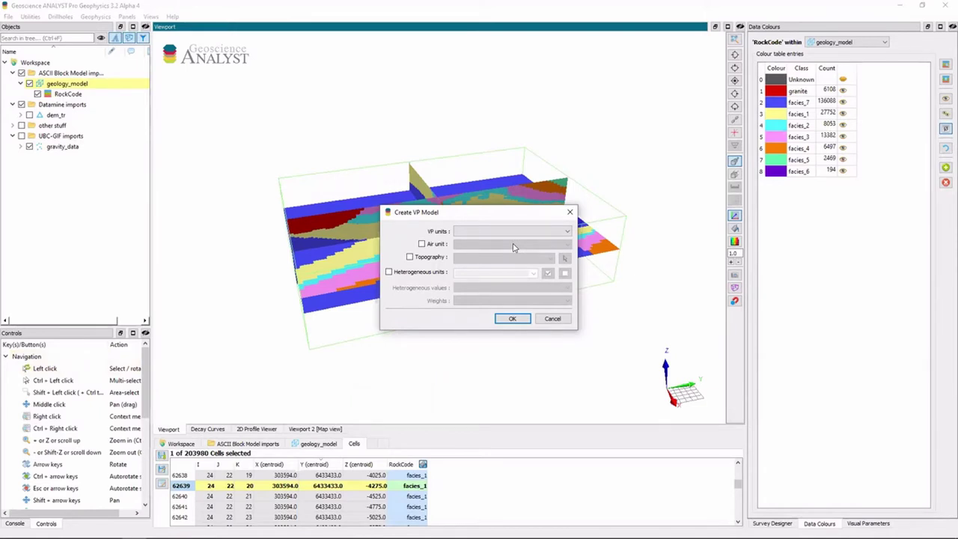
click(514, 231)
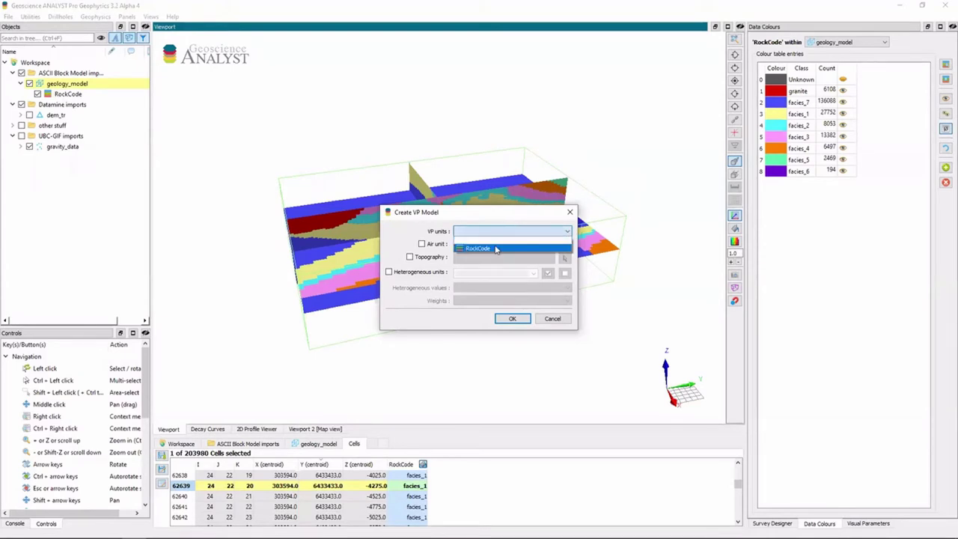
click(495, 248)
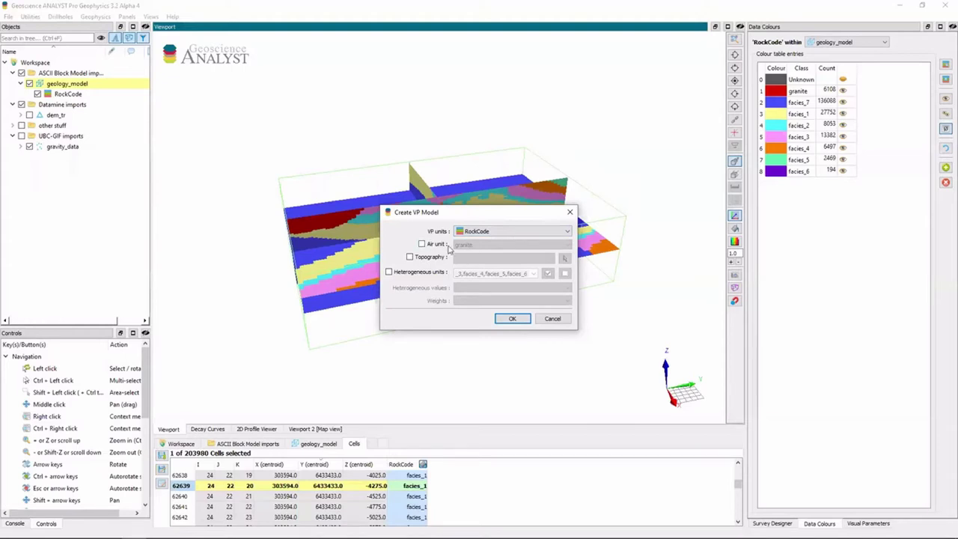
Enable topography with the dem_tr surface, show that surface for checking, and create the VP model
click(409, 257)
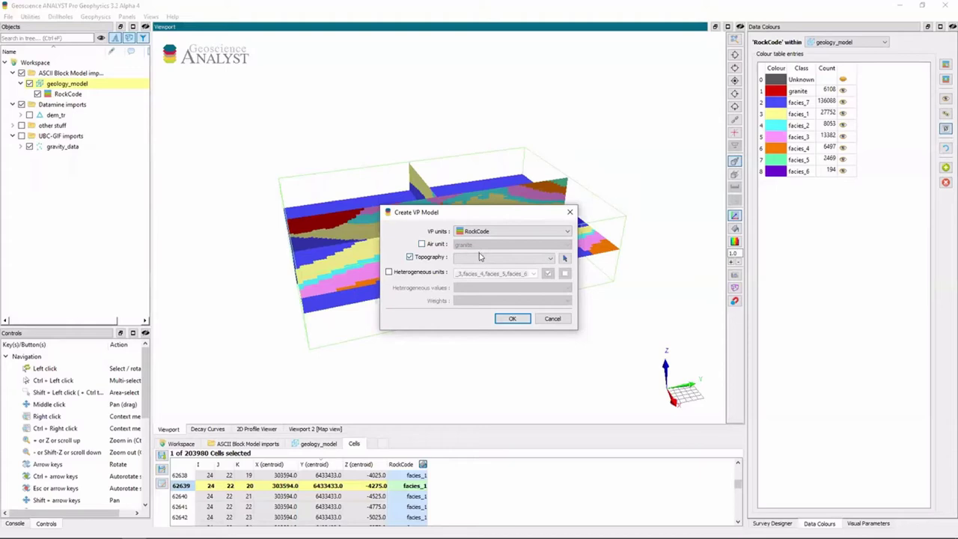
click(483, 259)
click(481, 275)
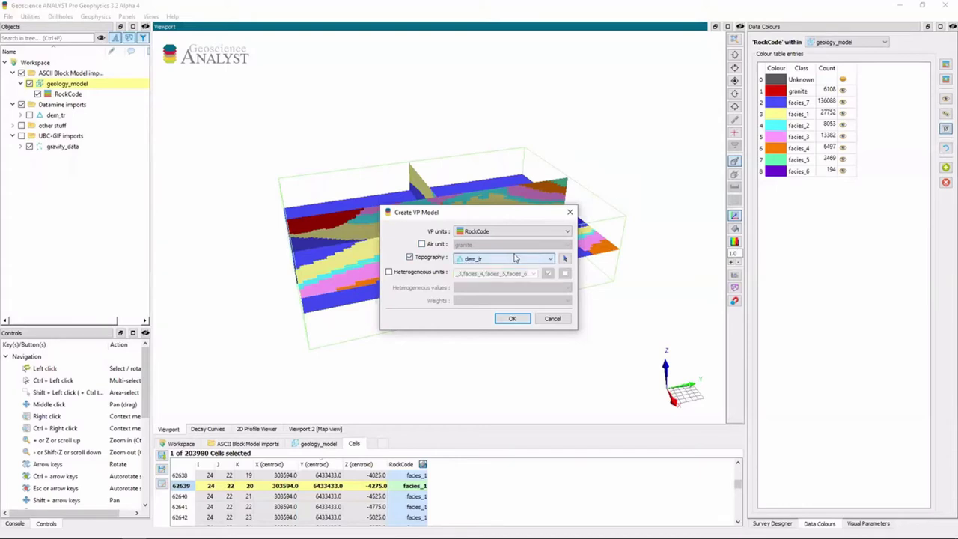
click(30, 115)
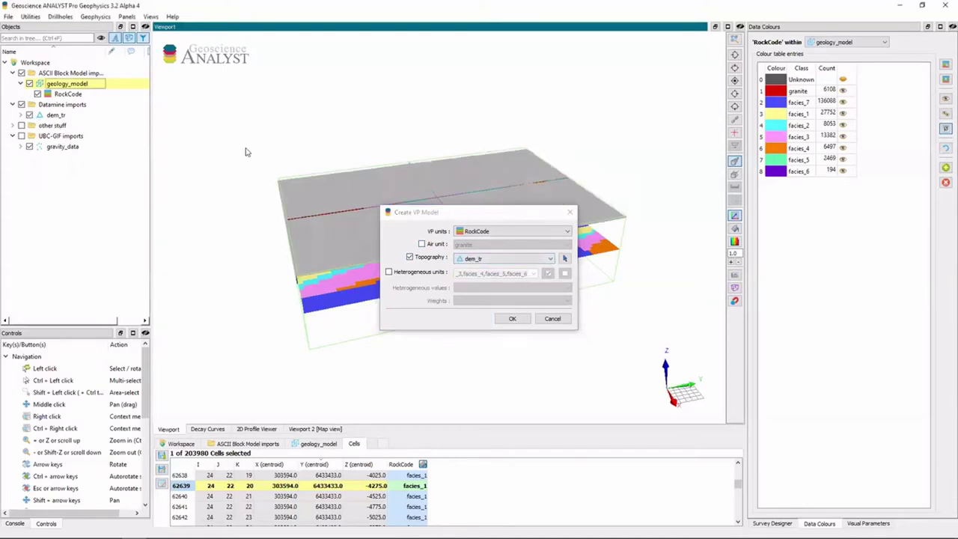
scroll(488, 195, up, 3)
drag(488, 195, 538, 340)
click(512, 318)
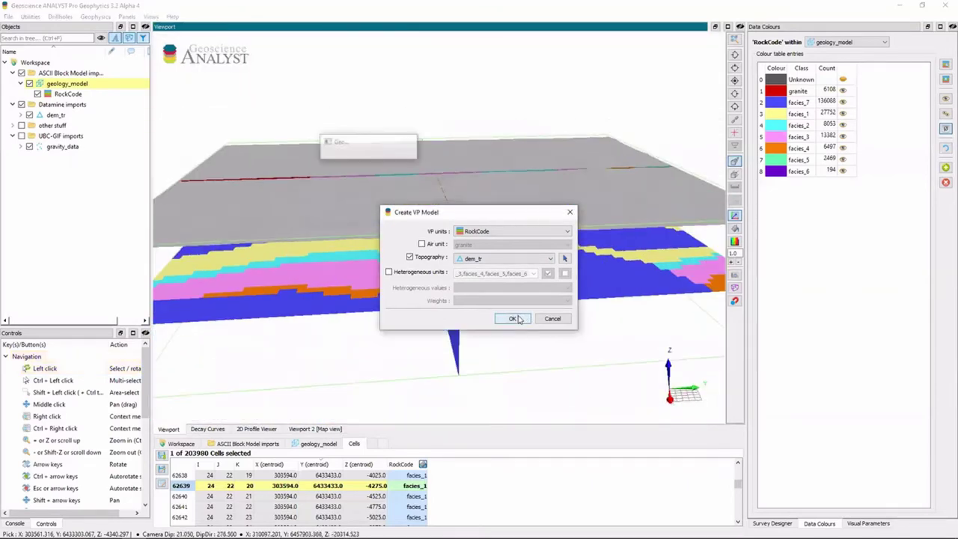
Hide the original block model and paint the new VP model with its Unit property
click(29, 83)
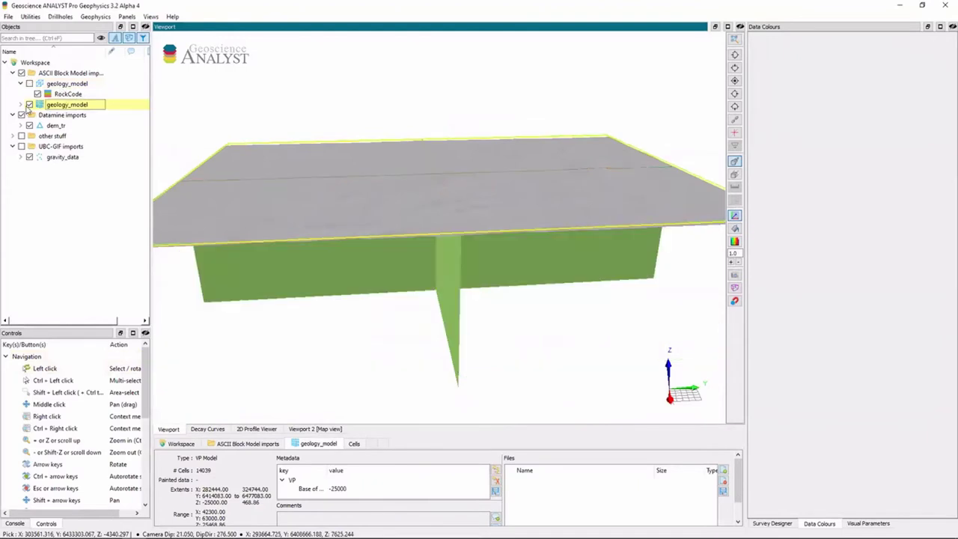
double_click(62, 105)
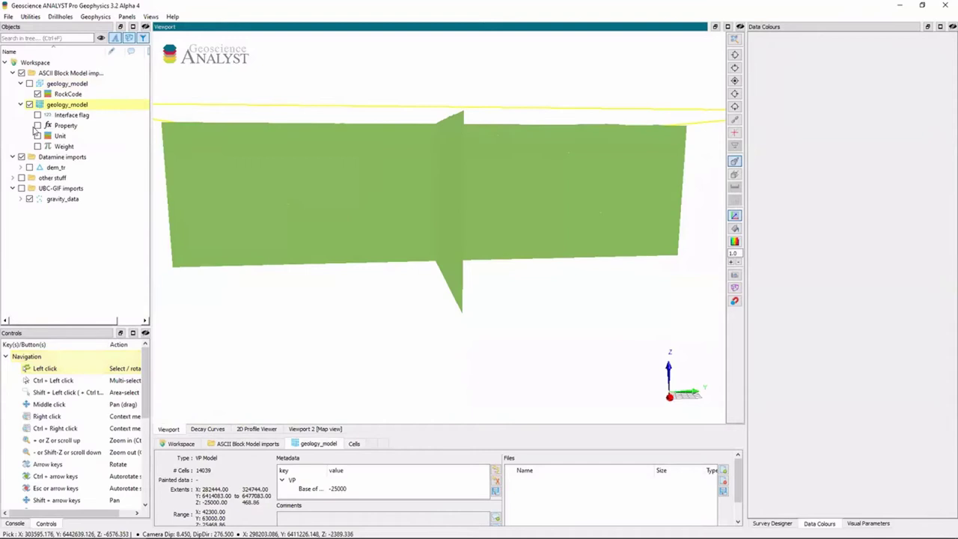
click(38, 136)
drag(254, 139, 299, 158)
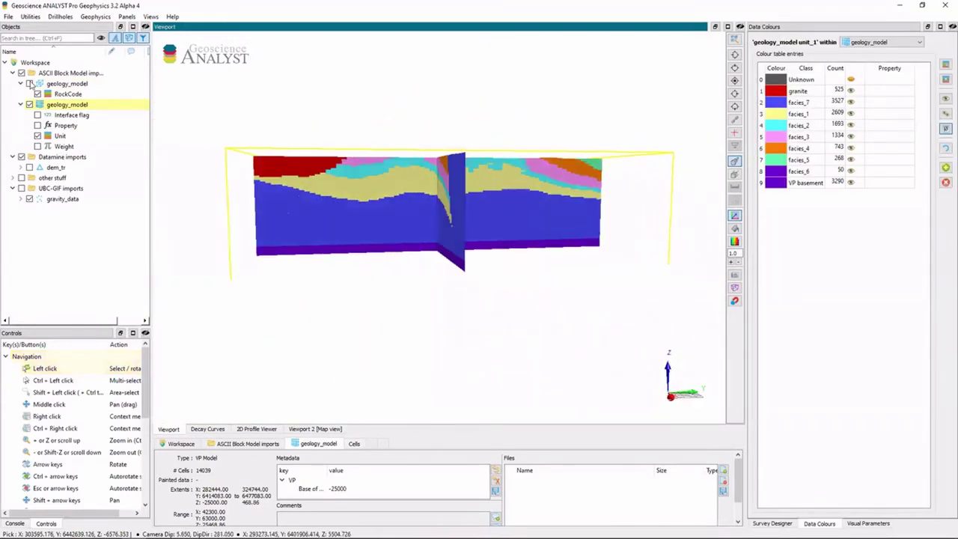
Compare the VP model's sections with the original block model by alternating their visibility
click(29, 105)
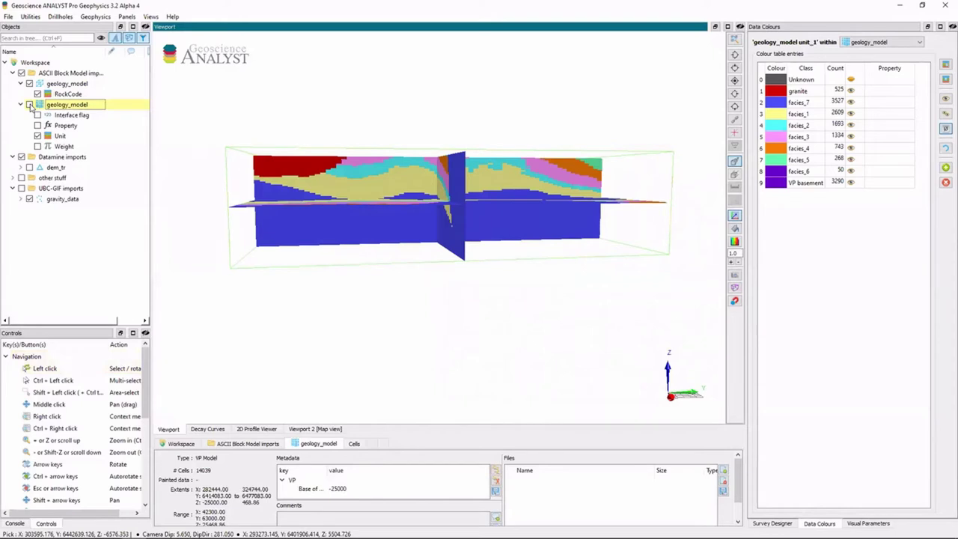
click(29, 83)
click(29, 105)
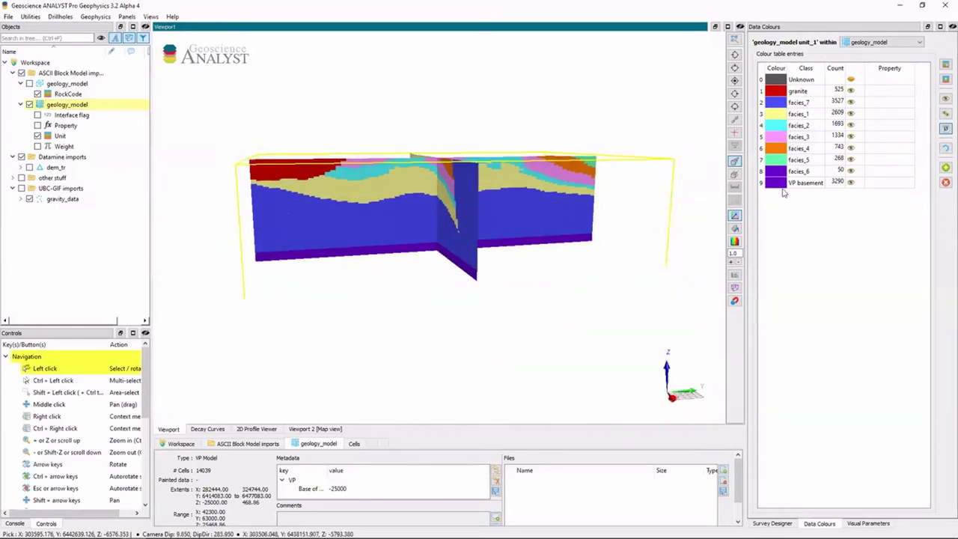
Turn on the grid display for the VP model's sections and open its cell data table
click(869, 523)
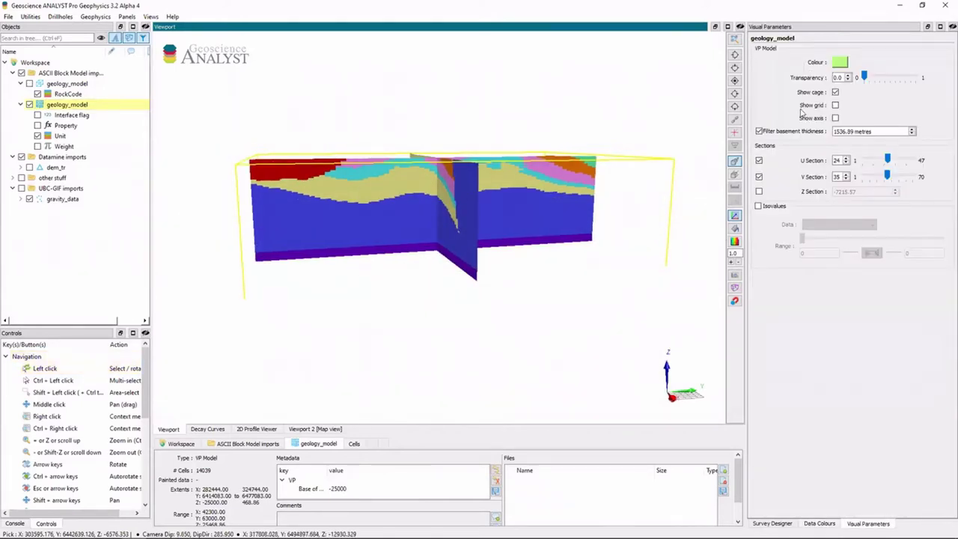
click(835, 105)
scroll(640, 142, up, 3)
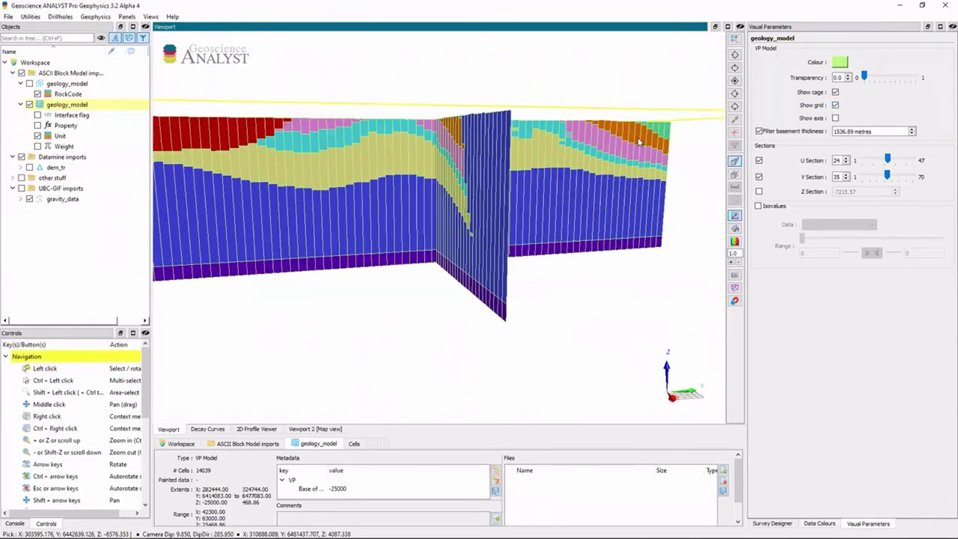
drag(640, 143, 322, 201)
click(354, 444)
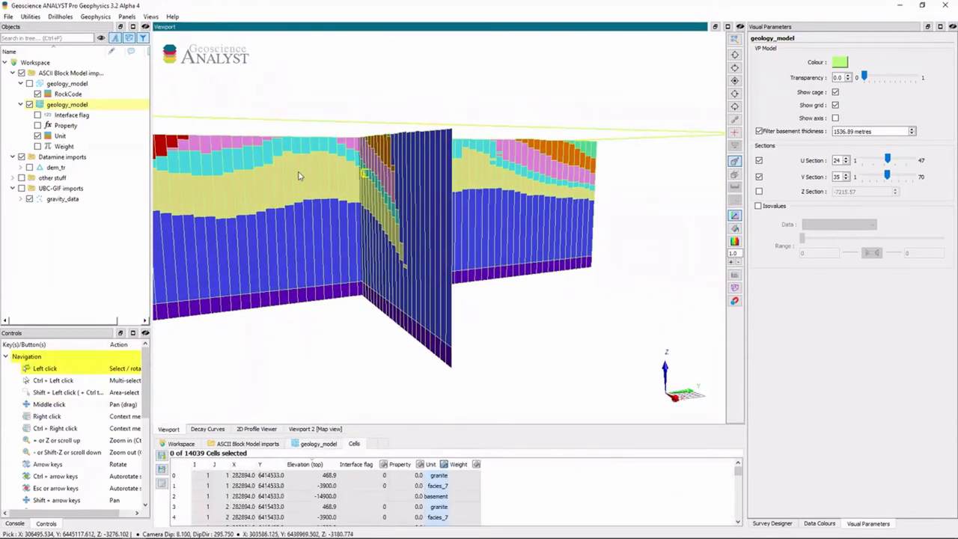
Pick a facies_1 cell in the VP model's section to inspect its record, and view the crossing sections from the opposite side
click(298, 176)
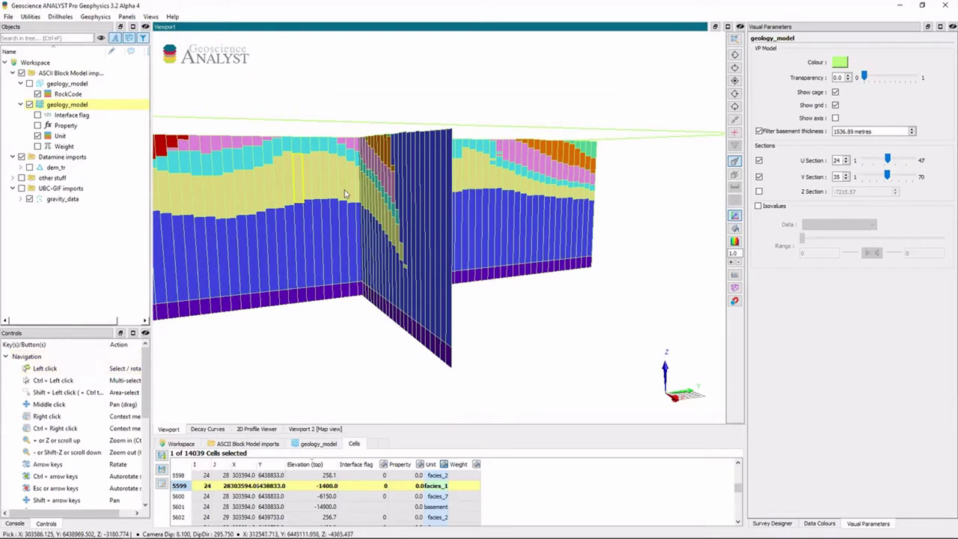
click(298, 196)
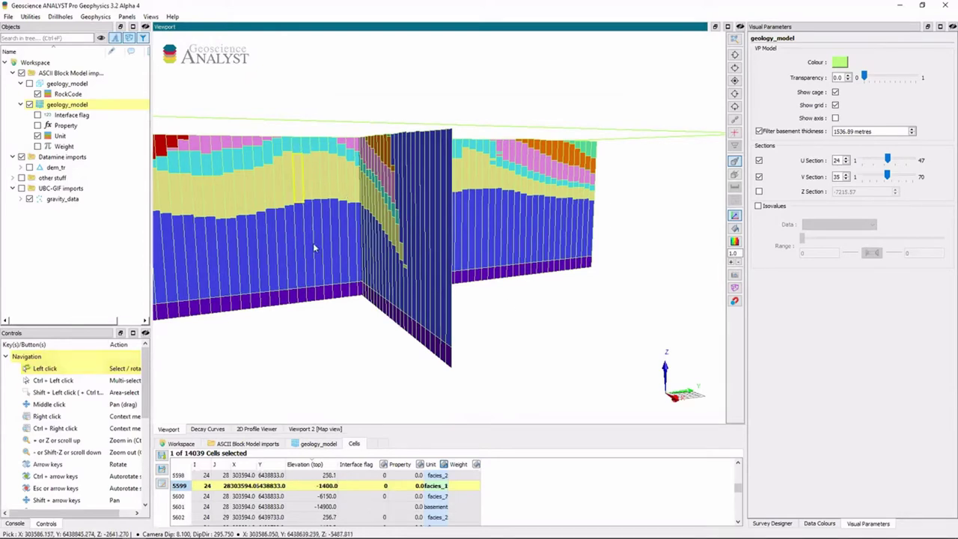
drag(296, 206, 591, 224)
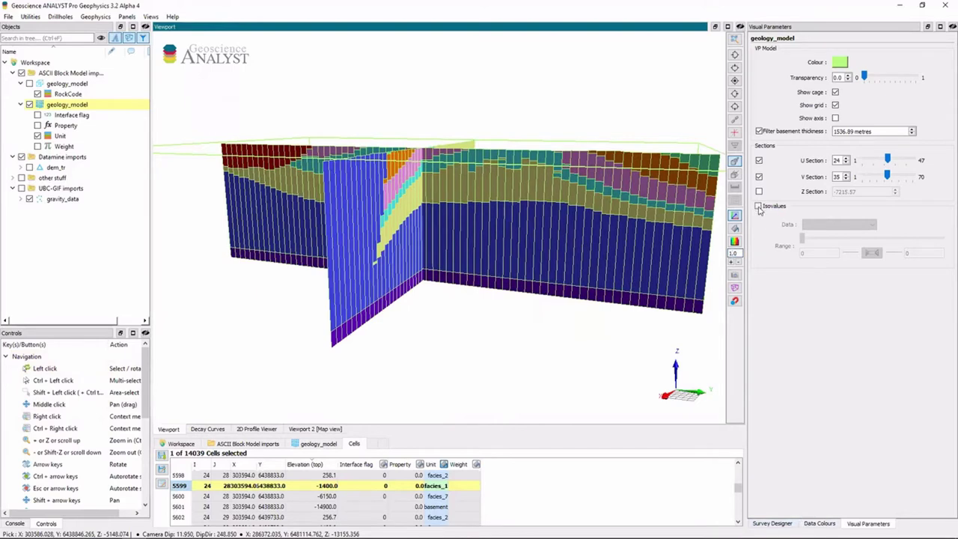
Enable isovalues on the VP model using Unit data, with every class shown except VP basement
click(759, 207)
click(839, 225)
click(816, 255)
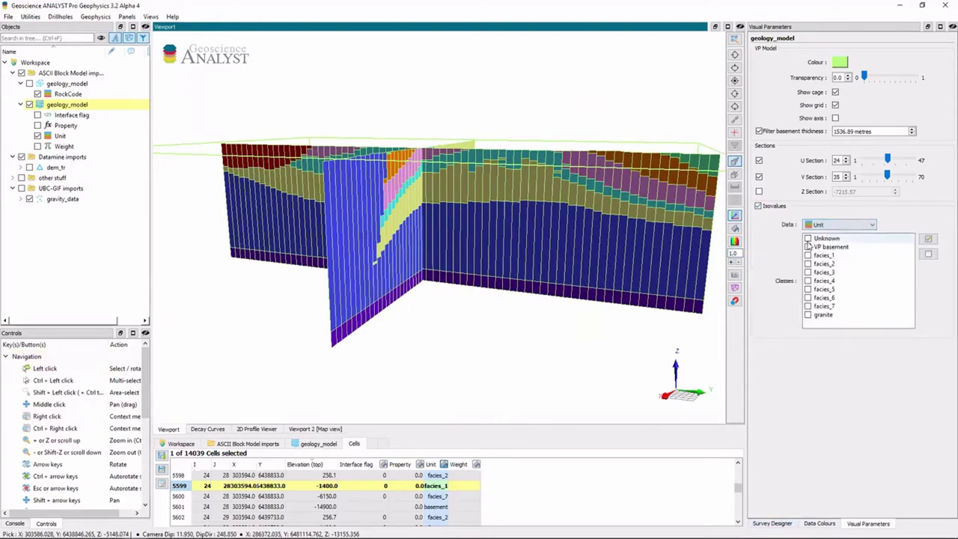
click(929, 238)
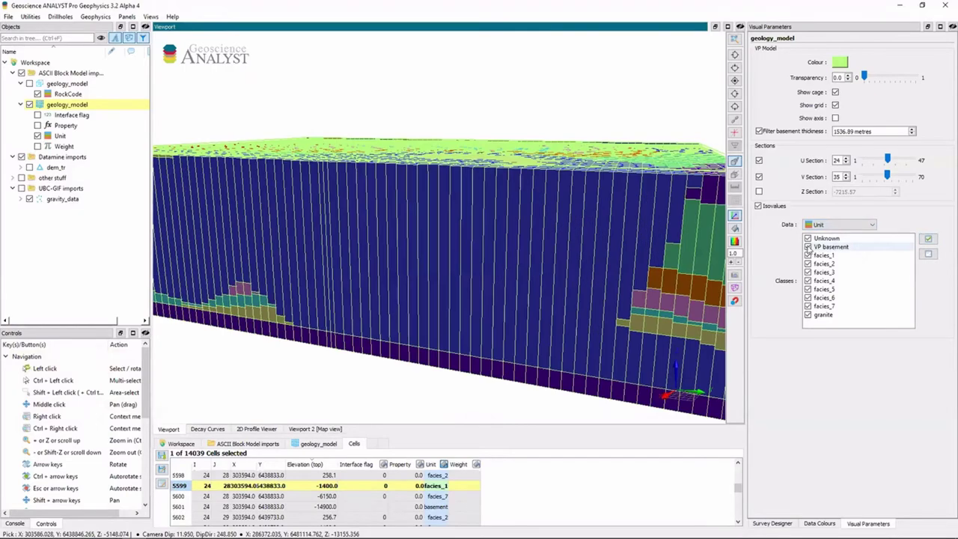
click(808, 248)
drag(415, 247, 424, 180)
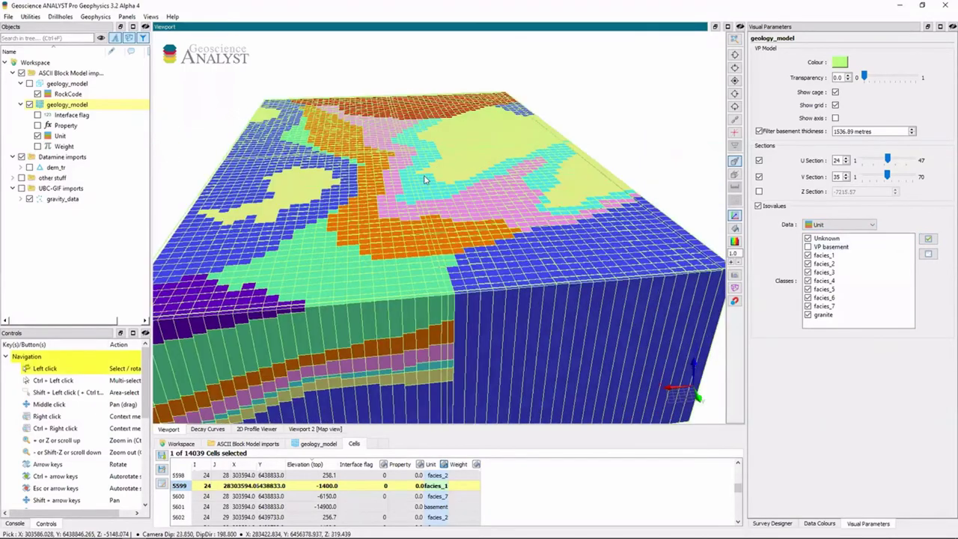
Examine the VP model's top surface up close, picking facies_4 cells to check their top elevations in the cell table
click(425, 179)
scroll(434, 184, up, 5)
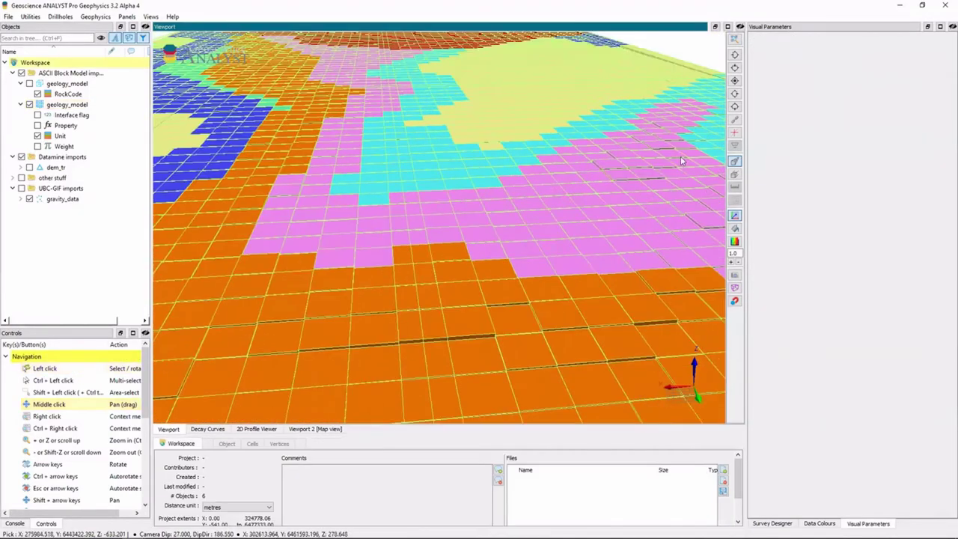
drag(680, 161, 609, 141)
click(581, 141)
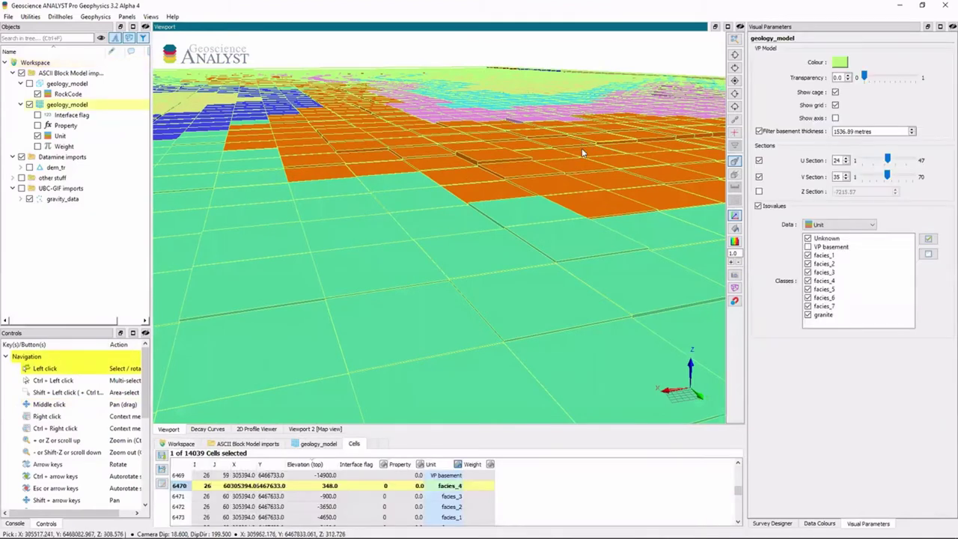
click(516, 160)
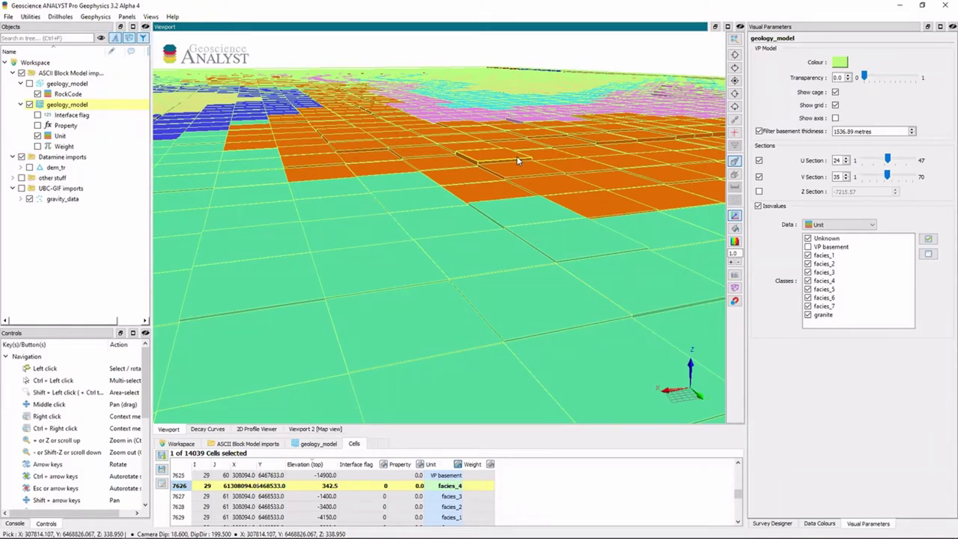
drag(517, 156, 537, 197)
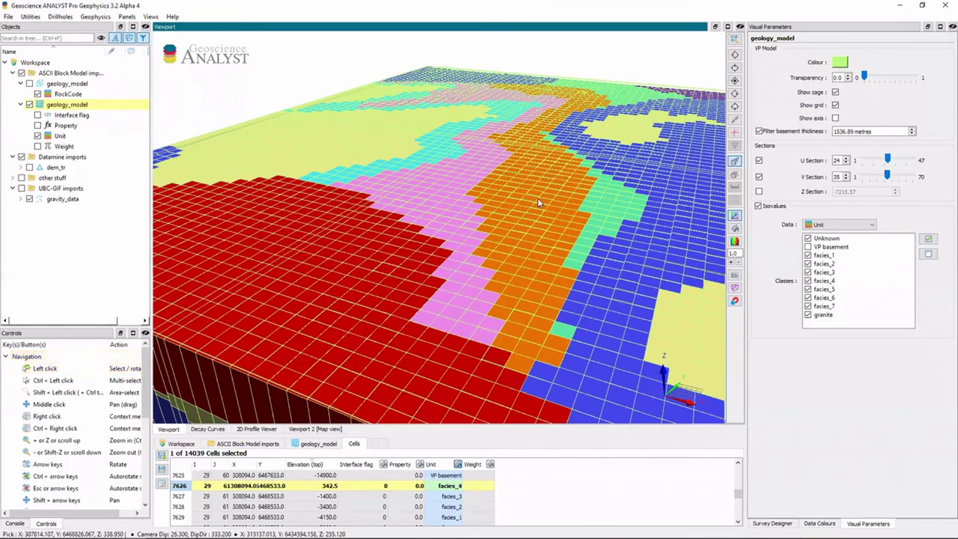
drag(537, 199, 453, 210)
middle_drag(453, 210, 488, 228)
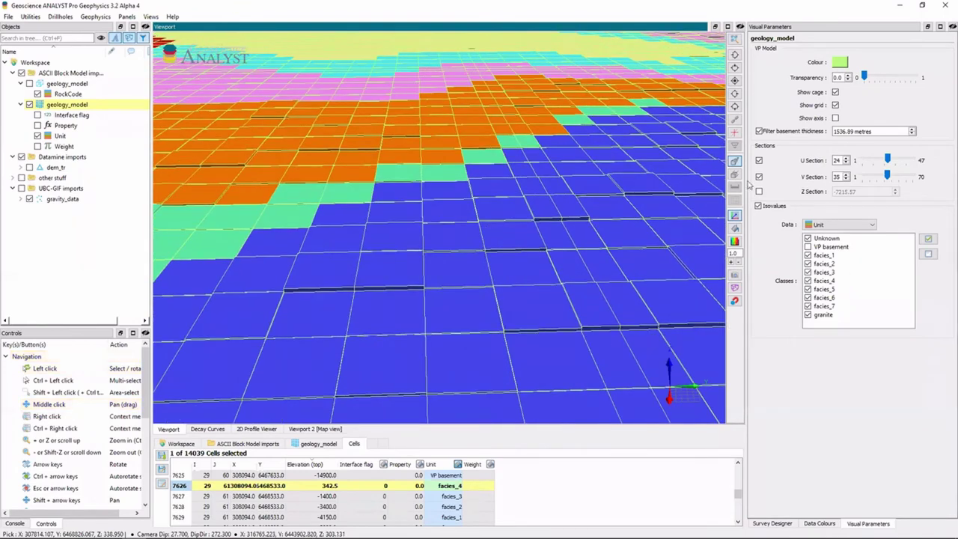
Turn off the VP model's isovalues and show the gravity data points above its sections
click(759, 205)
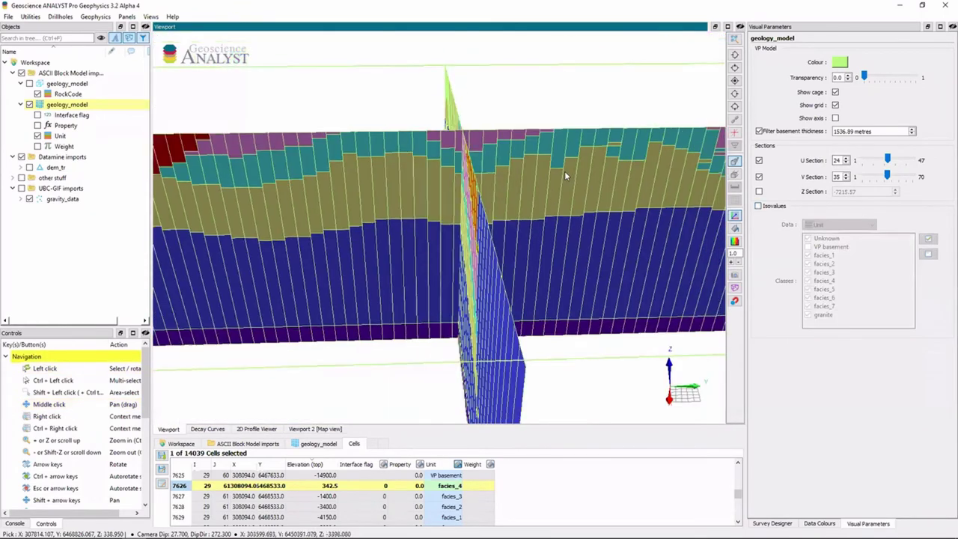
scroll(564, 171, down, 2)
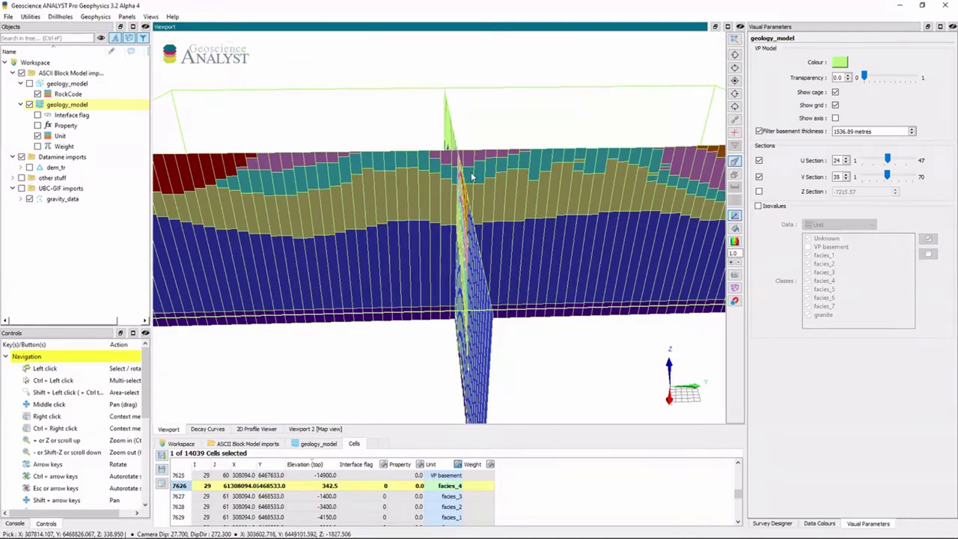
drag(471, 177, 360, 183)
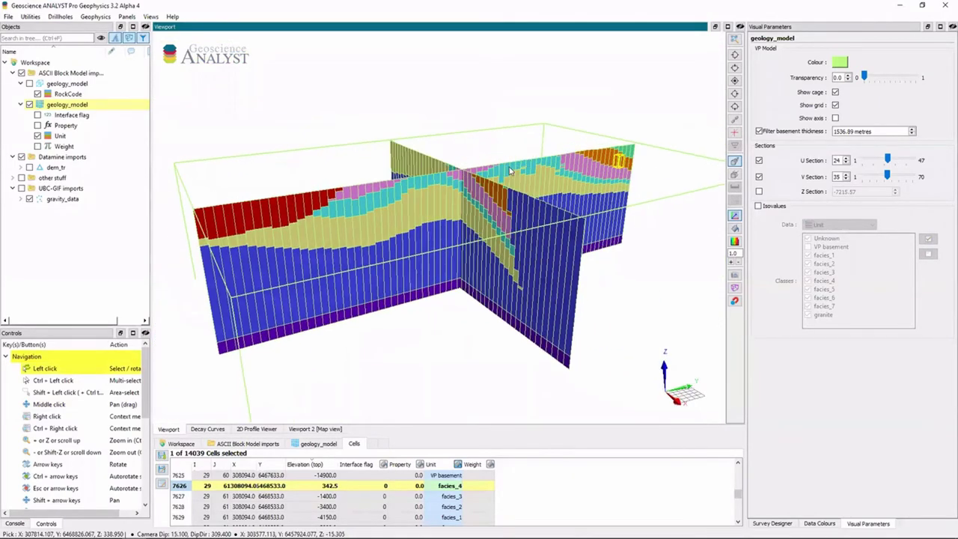
click(30, 198)
drag(449, 176, 600, 277)
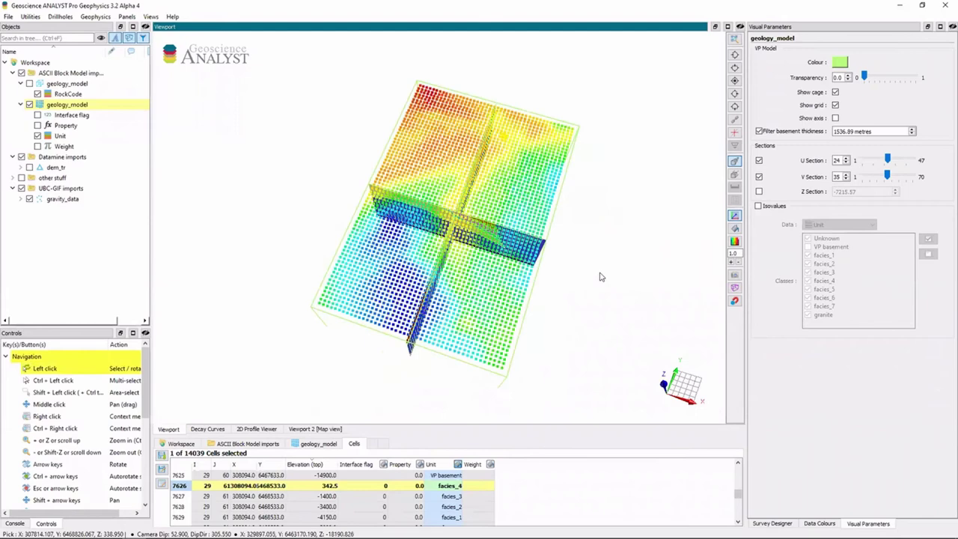
Start a VPmg homogeneous gravity inversion with gravity_data as observation points, gravity as data and an uncertainty level of 1
click(96, 16)
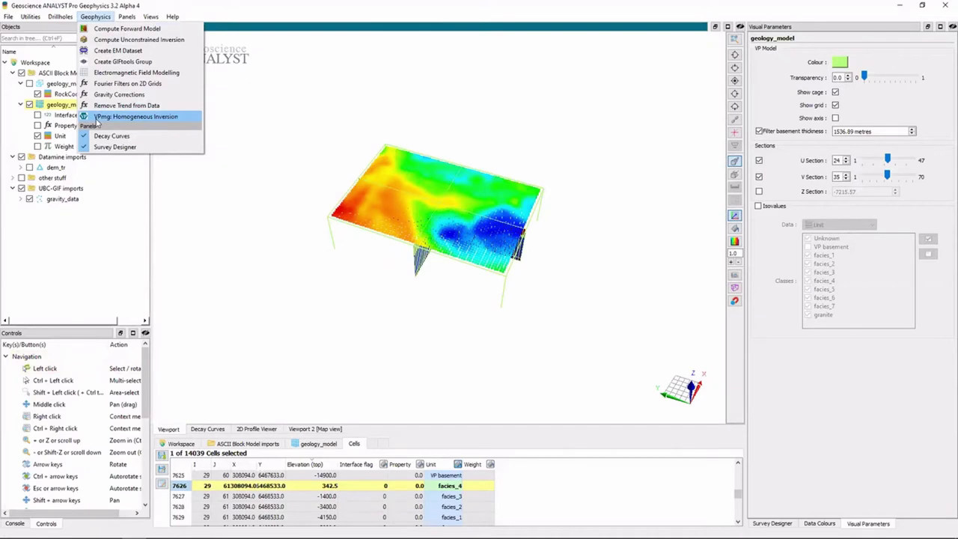
click(96, 117)
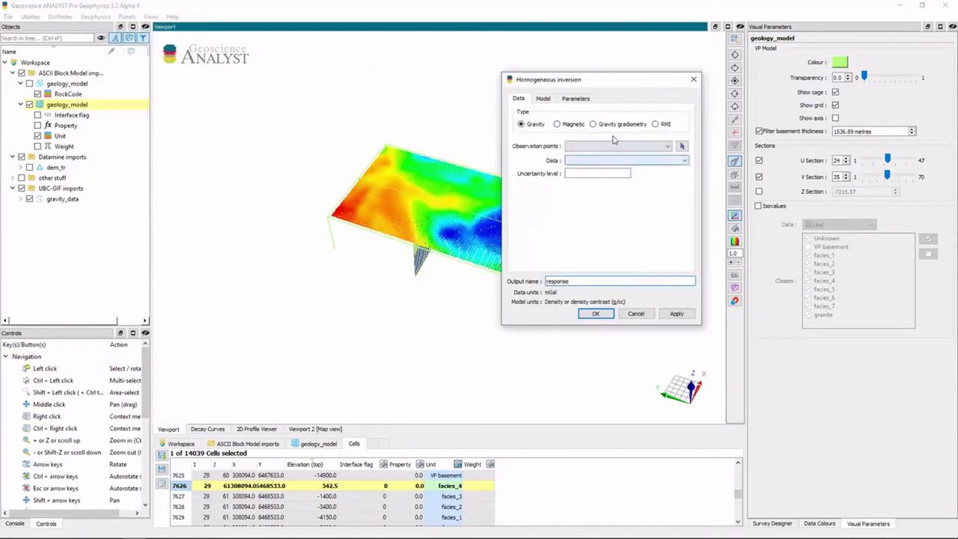
click(620, 146)
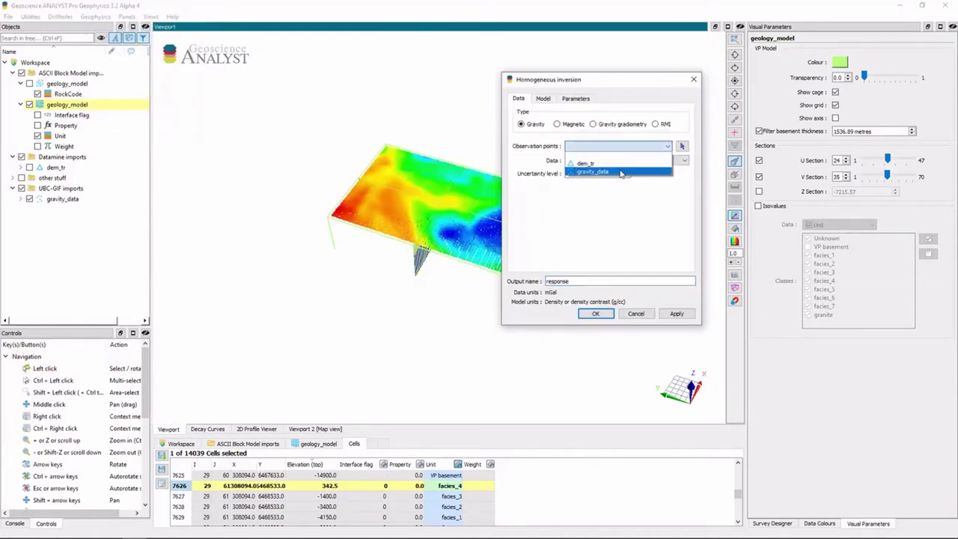
click(620, 172)
click(592, 160)
click(581, 172)
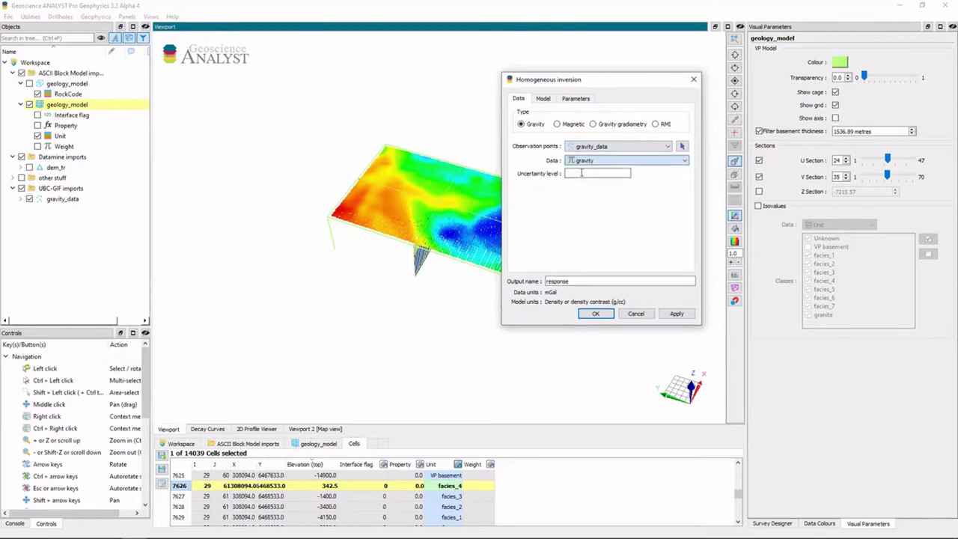
click(583, 173)
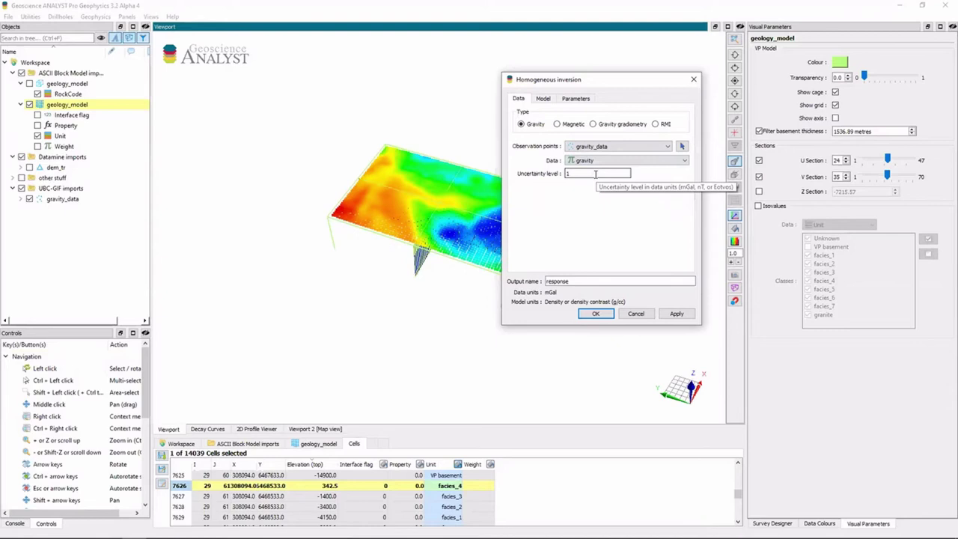
Pick the geology_model VP model for the inversion and set its property to Property, leaving the bounds empty
click(543, 99)
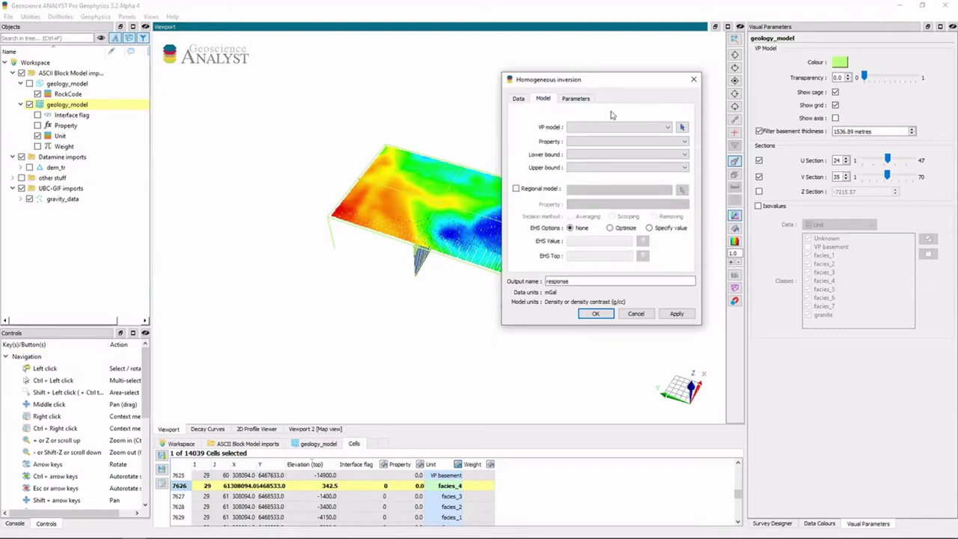
drag(364, 197, 387, 152)
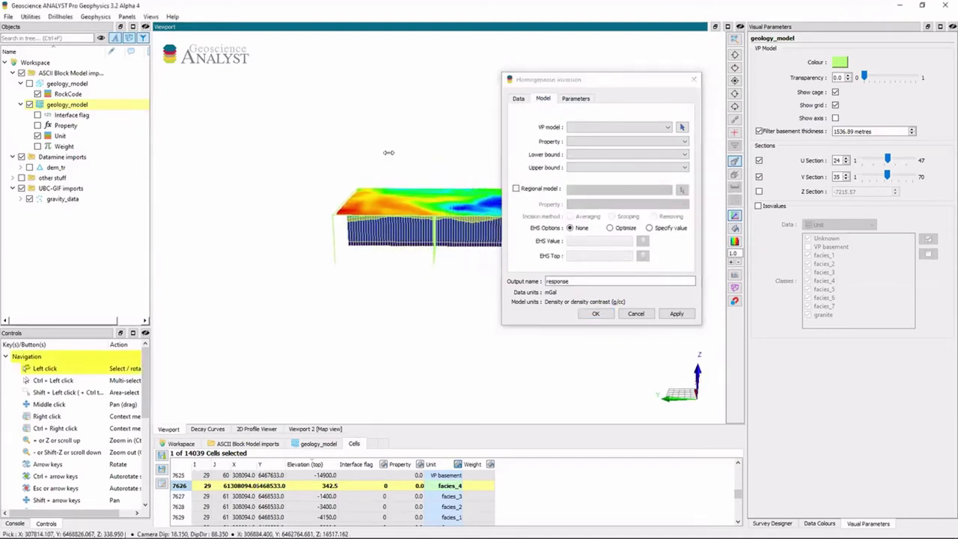
click(682, 128)
click(408, 223)
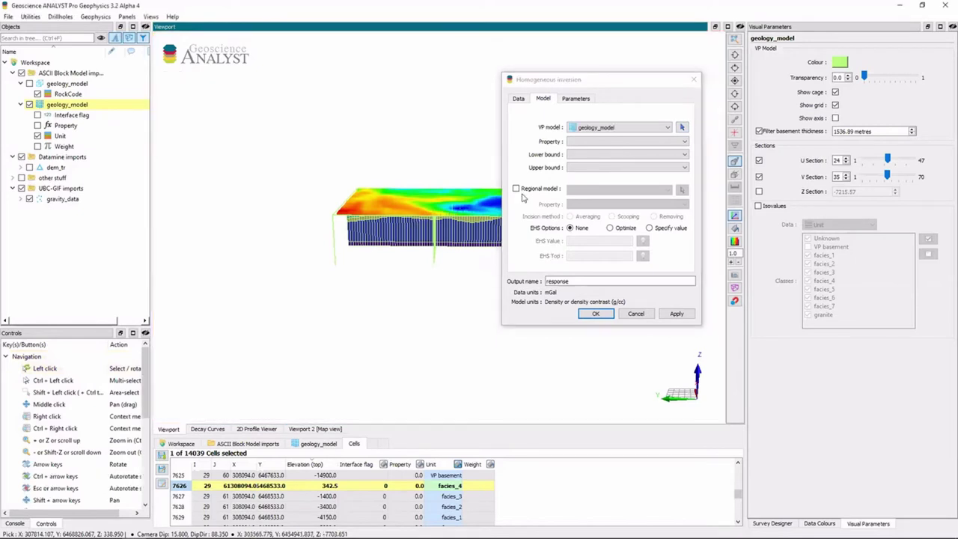
click(640, 142)
click(640, 156)
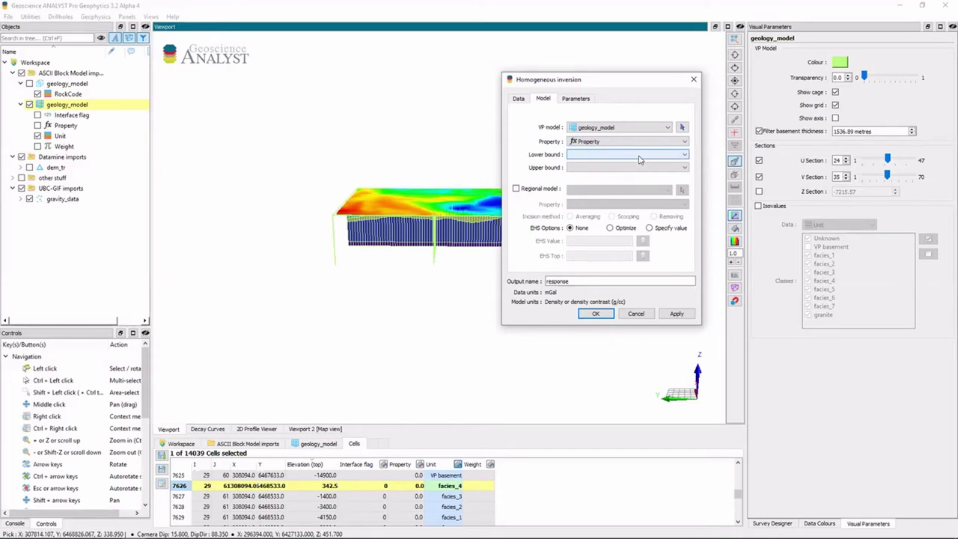
Review the inversion's active units and set the maximum model perturbation to 1
click(581, 100)
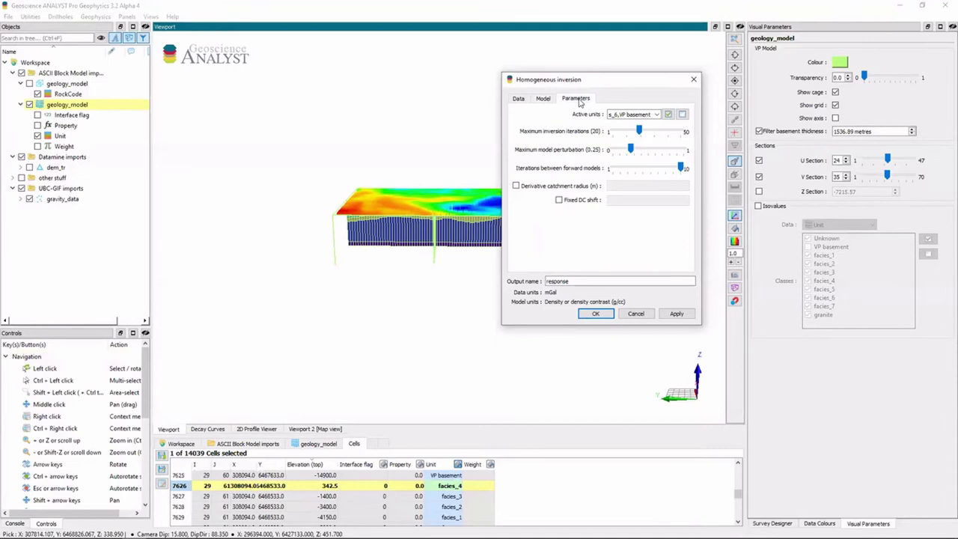
drag(581, 83, 567, 90)
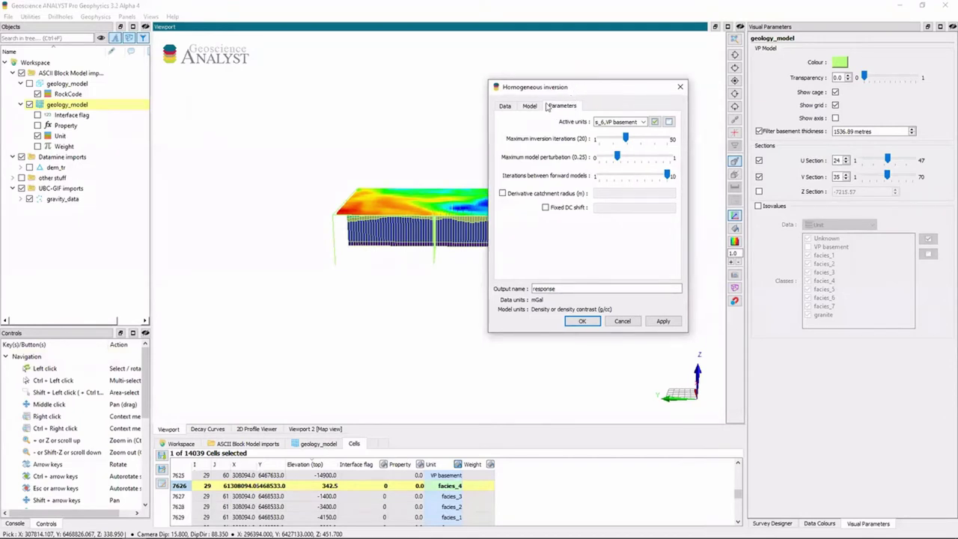
click(642, 123)
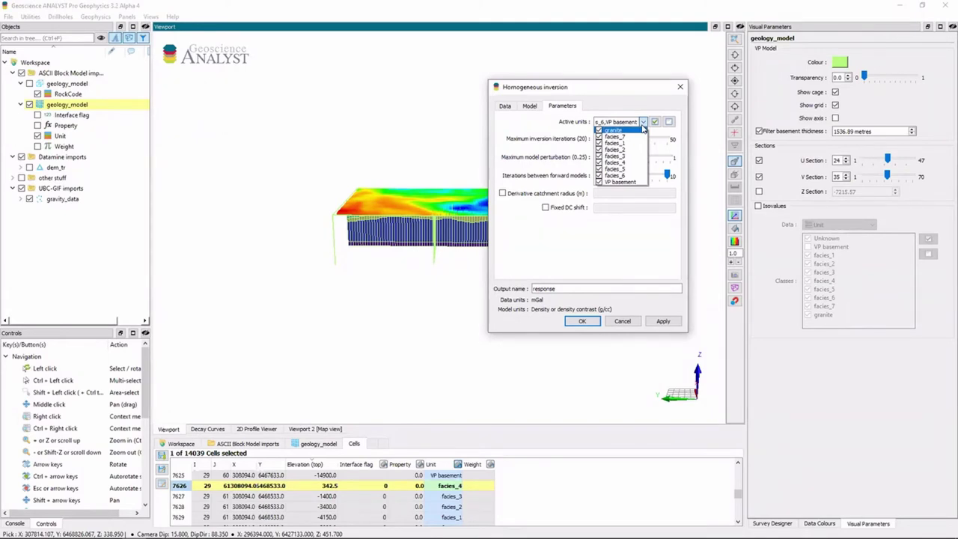
click(642, 110)
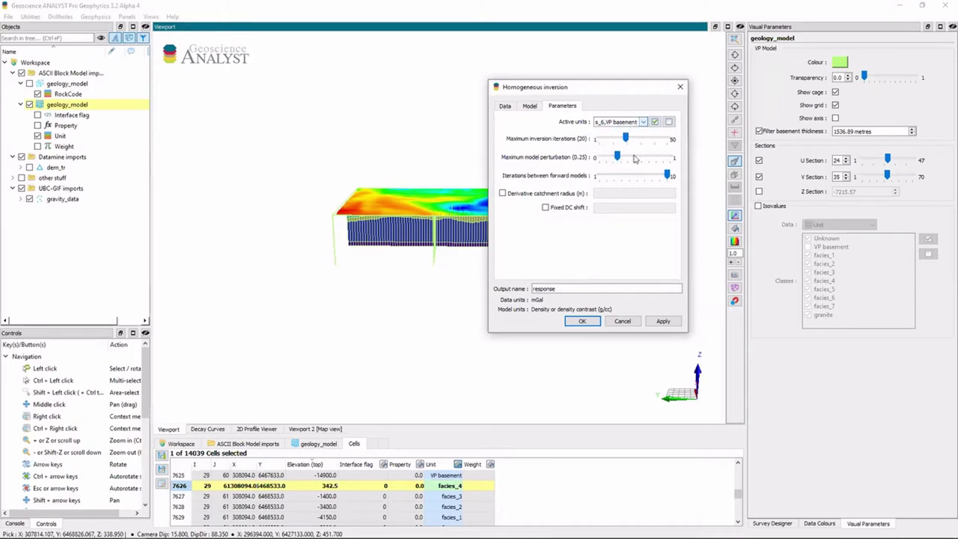
drag(617, 158, 670, 155)
drag(669, 155, 676, 159)
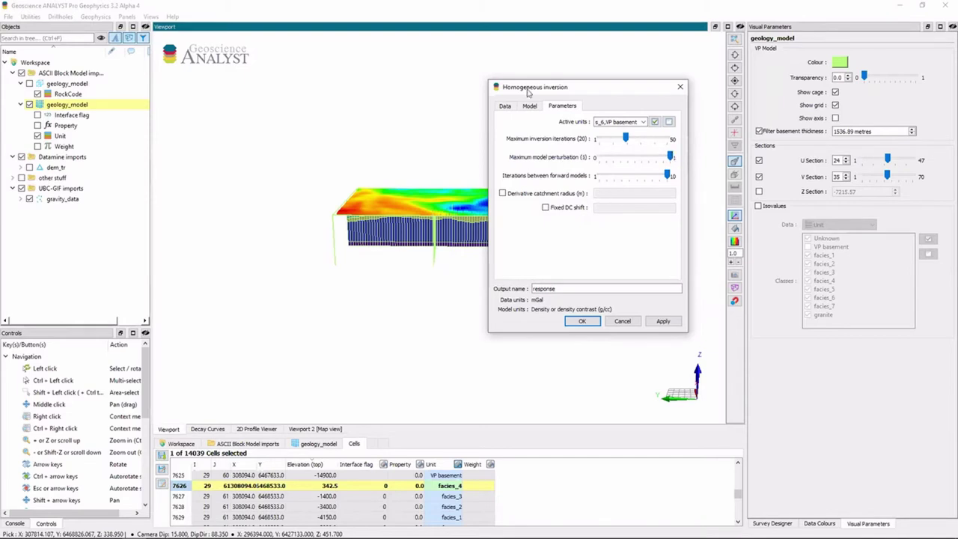
Display the VP model's unit colour table, name the inversion output Property, and run the inversion
click(820, 523)
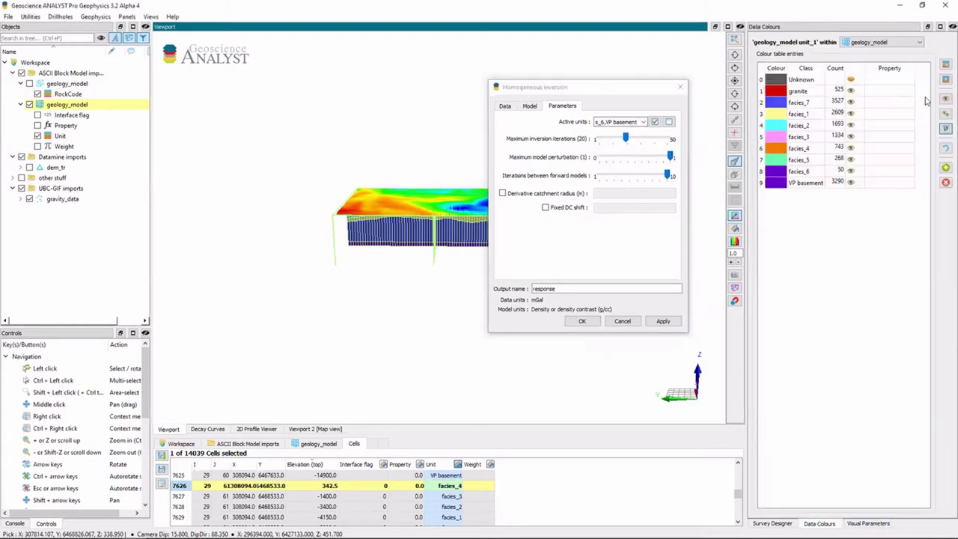
double_click(534, 288)
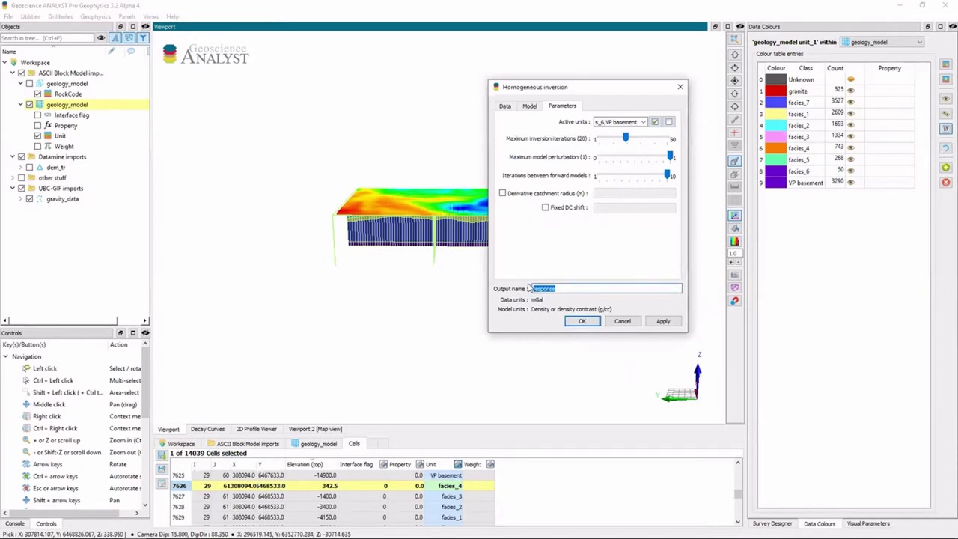
text(gr)
click(664, 321)
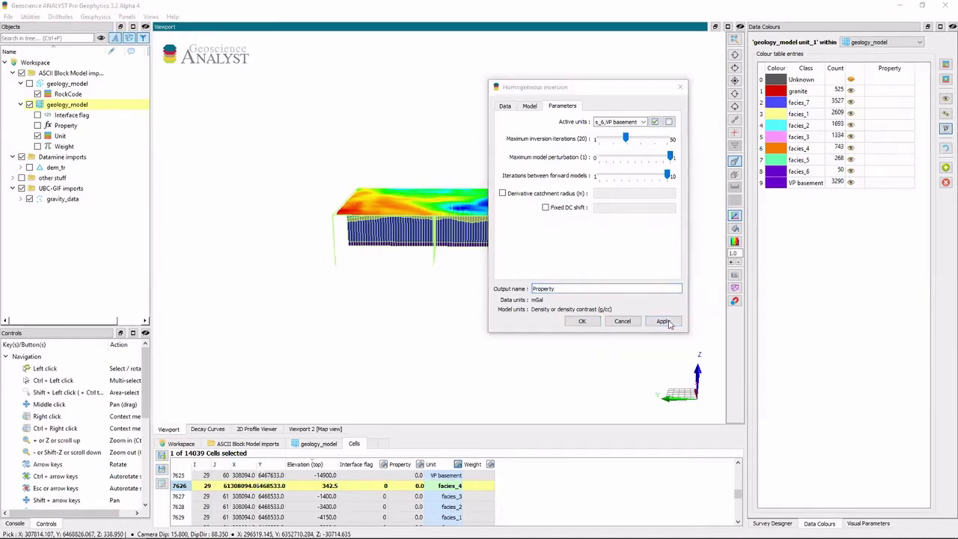
click(625, 224)
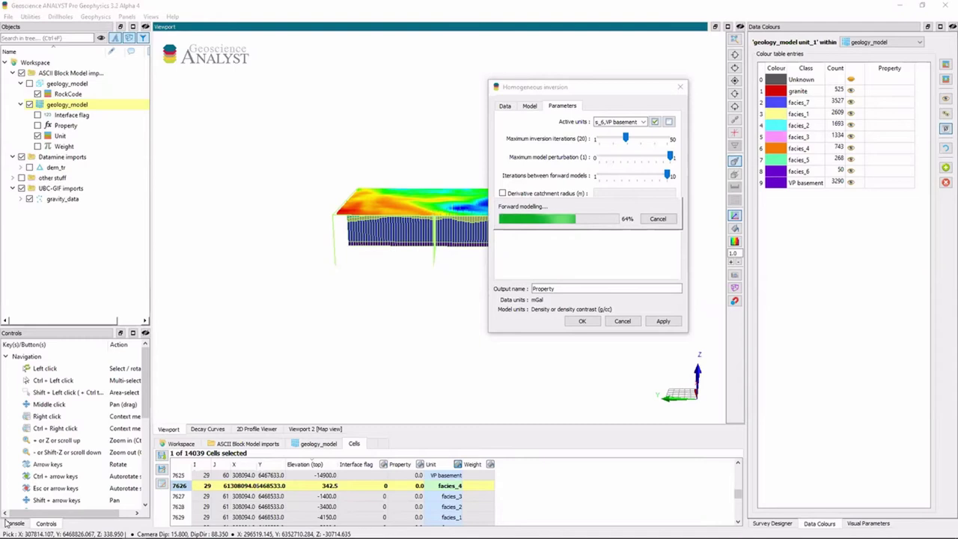
Read the inversion log in the console, highlighting the initial RMS misfit
click(9, 523)
scroll(57, 453, up, 10)
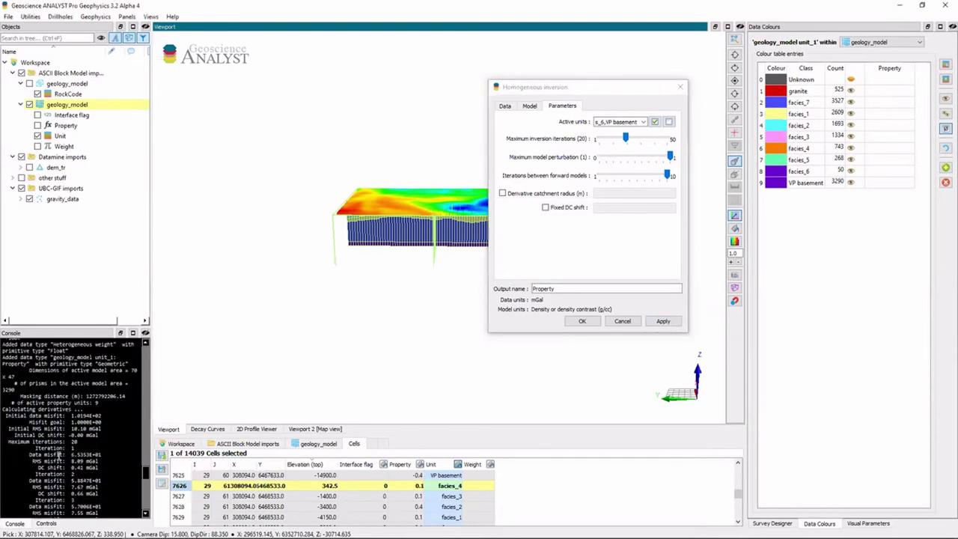
drag(57, 459, 99, 458)
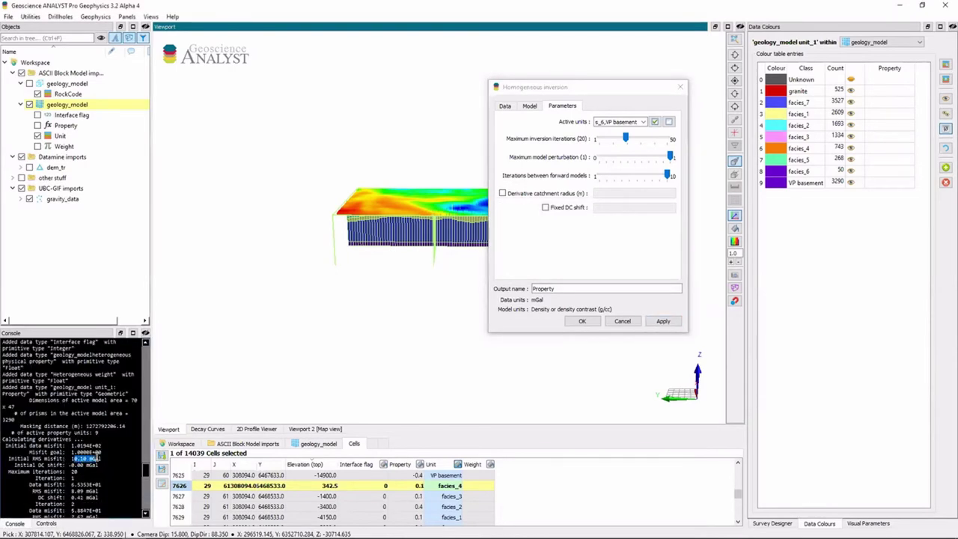
Read the end of the inversion log and review the inverted values of granite and facies_6 in the unit colour table
click(120, 456)
scroll(120, 456, down, 15)
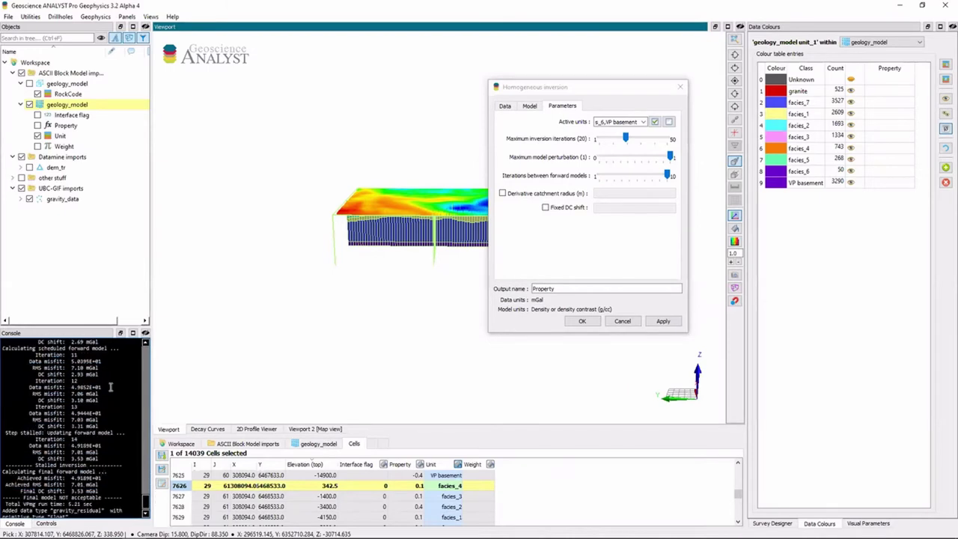
click(65, 125)
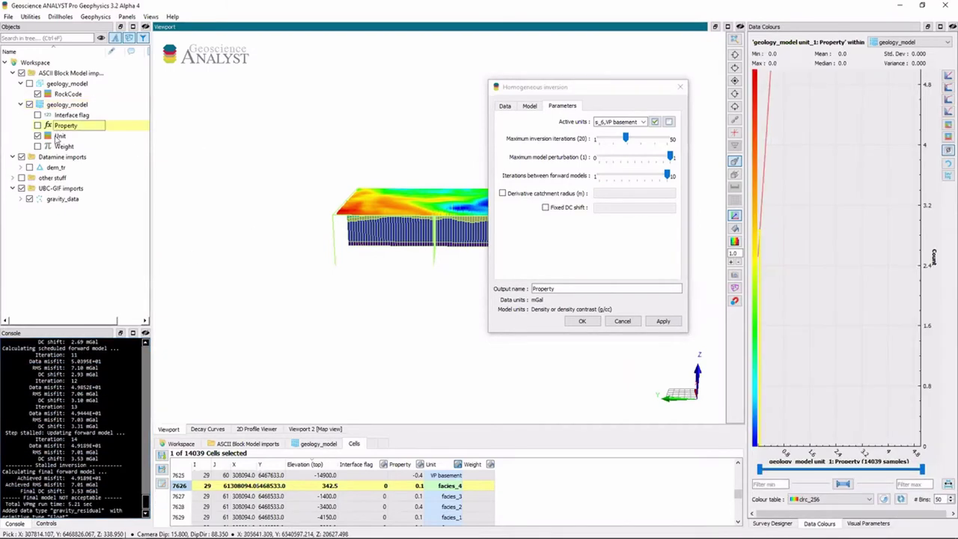
click(58, 136)
click(886, 93)
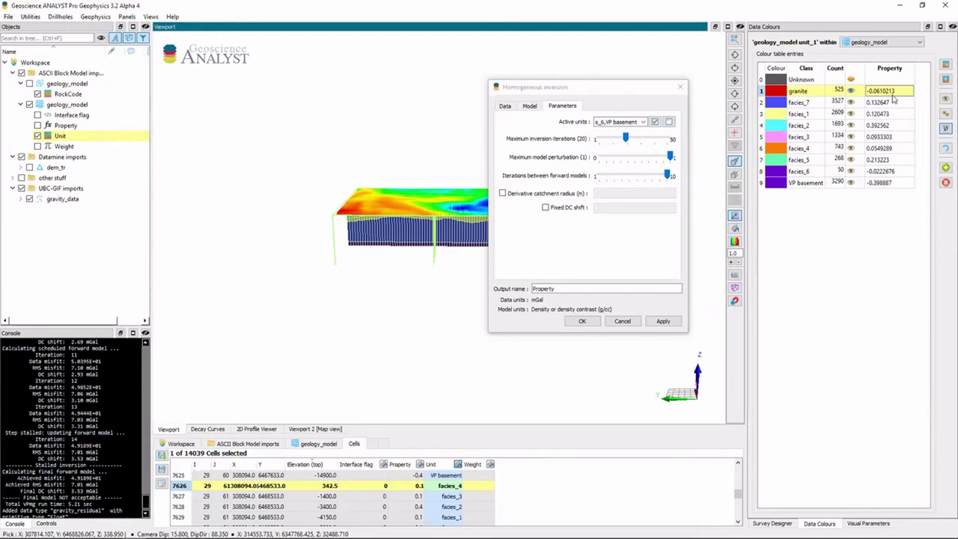
click(886, 173)
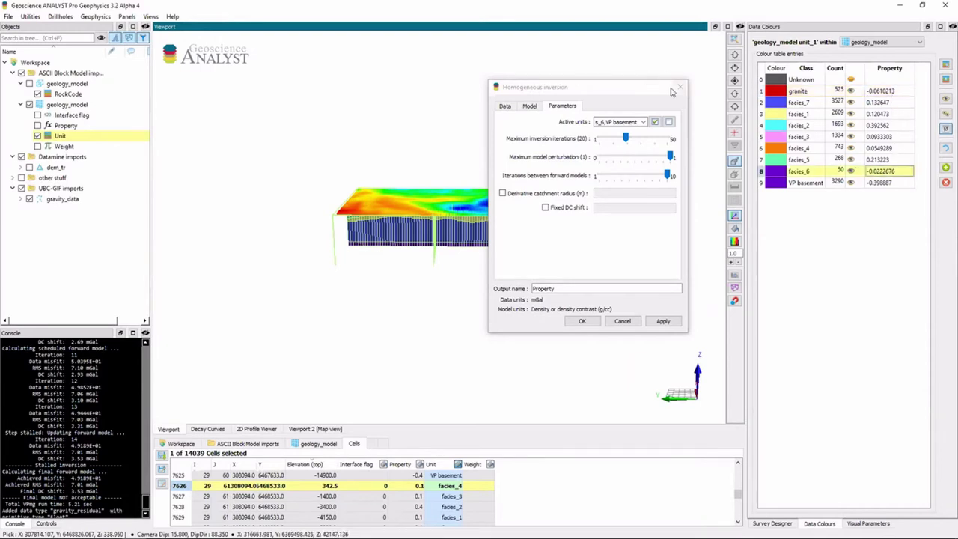
Colour the VP model by its inverted Property, close the inversion dialog and inspect the model sections from an oblique angle
click(37, 125)
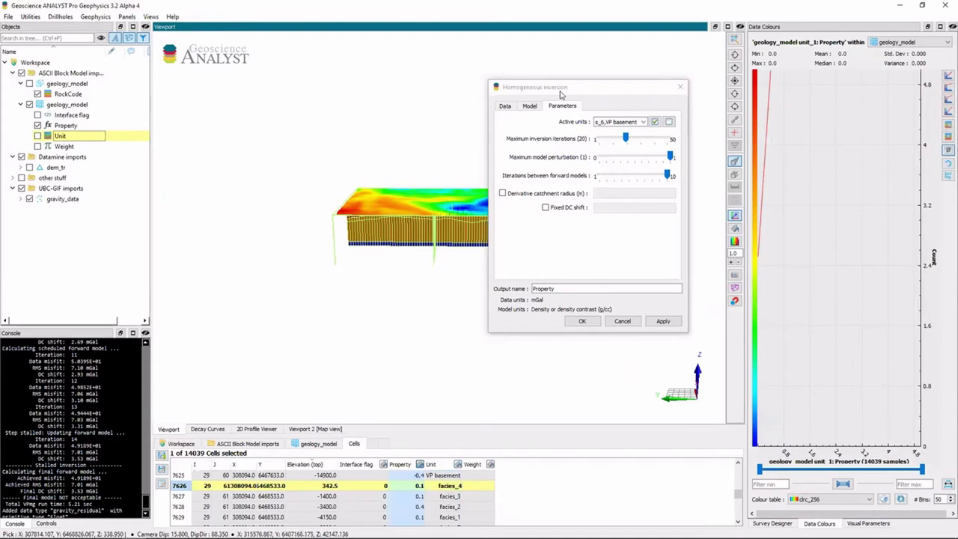
drag(552, 89, 230, 194)
click(237, 182)
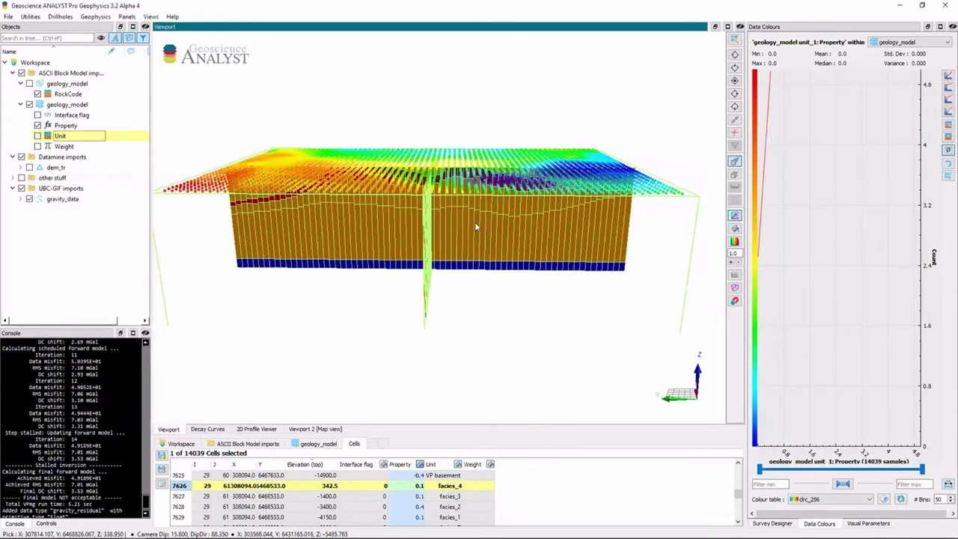
drag(474, 222, 419, 239)
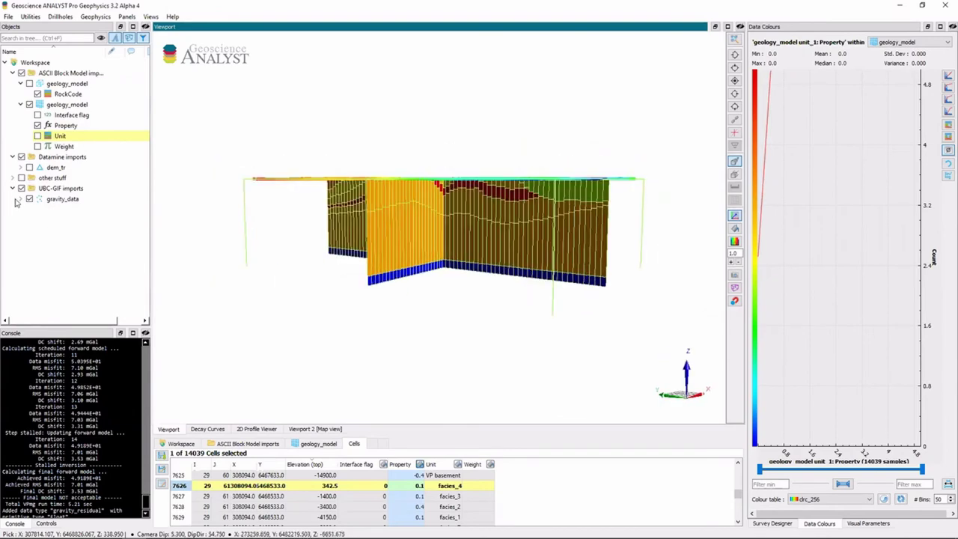
Compare the observed gravity, the calculated Property response and the Property residual on gravity_data in plan view
click(21, 199)
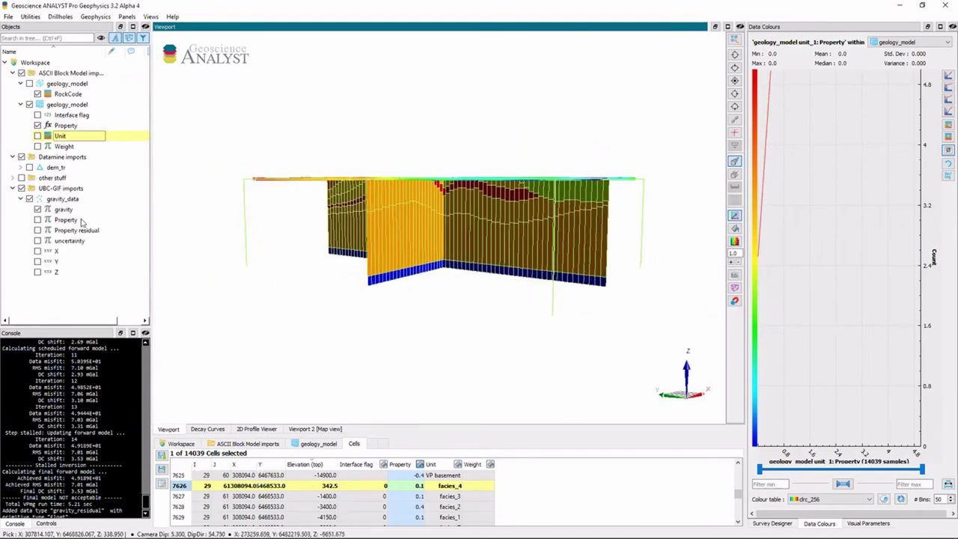
click(37, 219)
drag(225, 214, 404, 325)
click(38, 220)
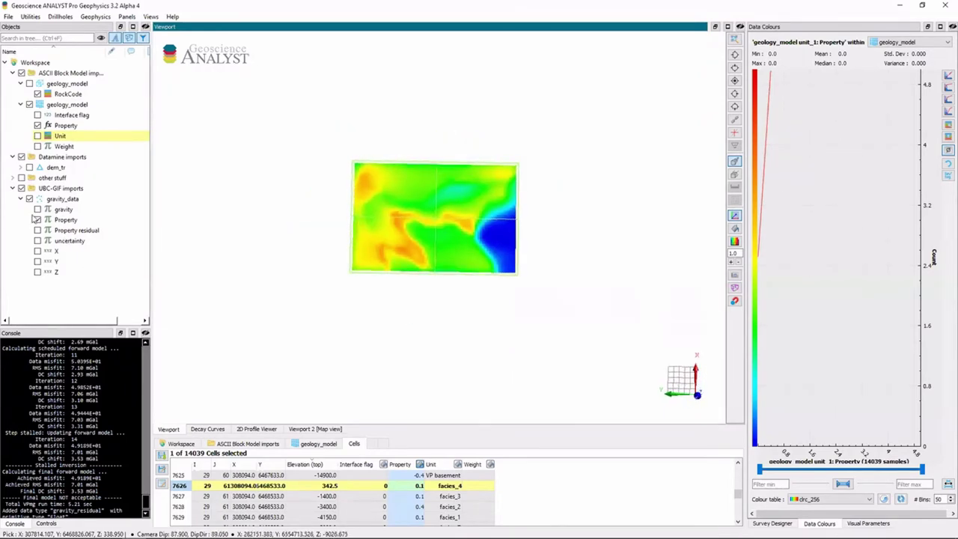
click(37, 210)
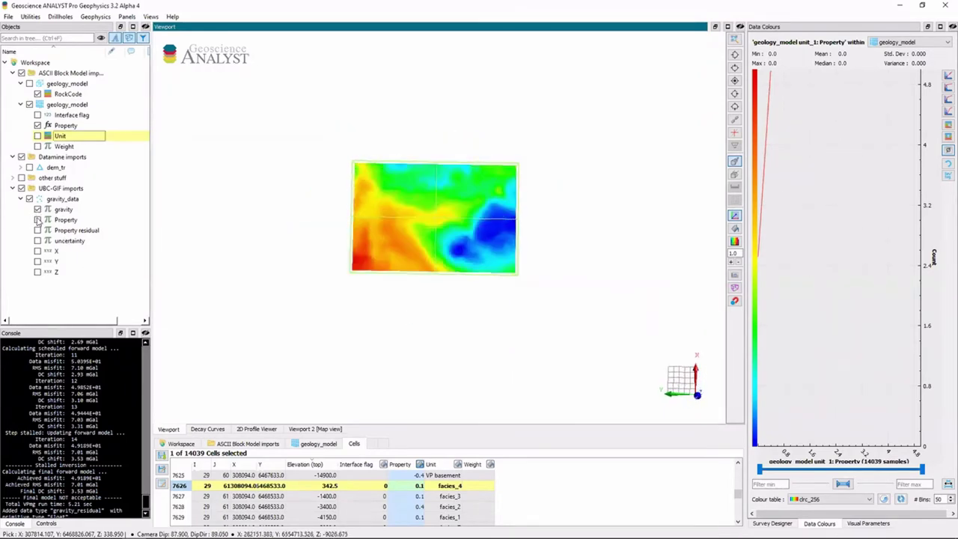
click(38, 219)
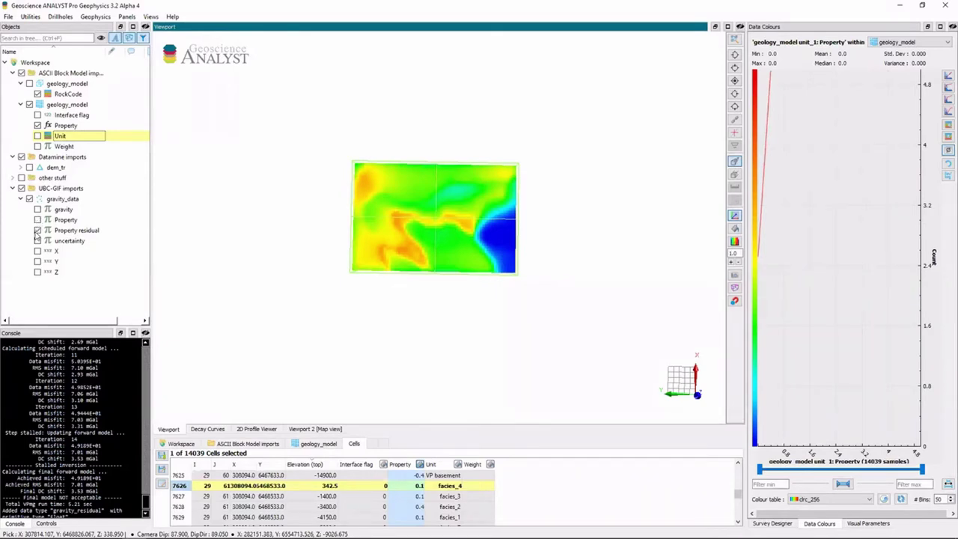
click(37, 231)
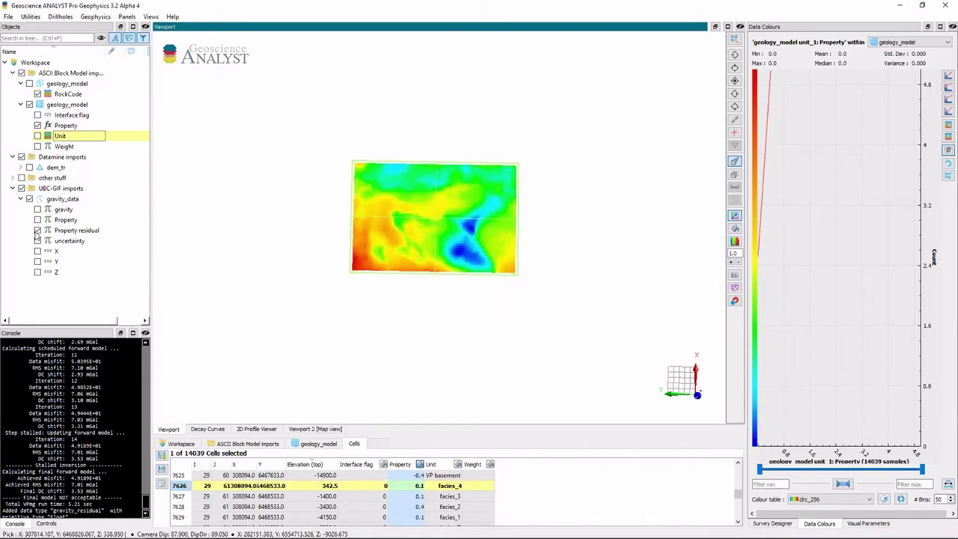
drag(359, 224, 390, 248)
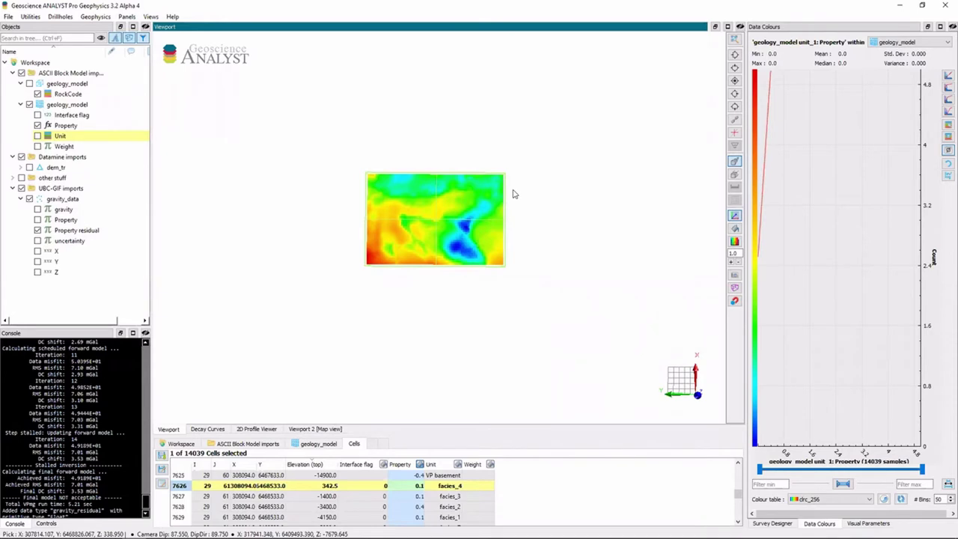
Display gravity on gravity_data and select groups of nodes near the corners, along the edges and near the survey's centre
click(75, 201)
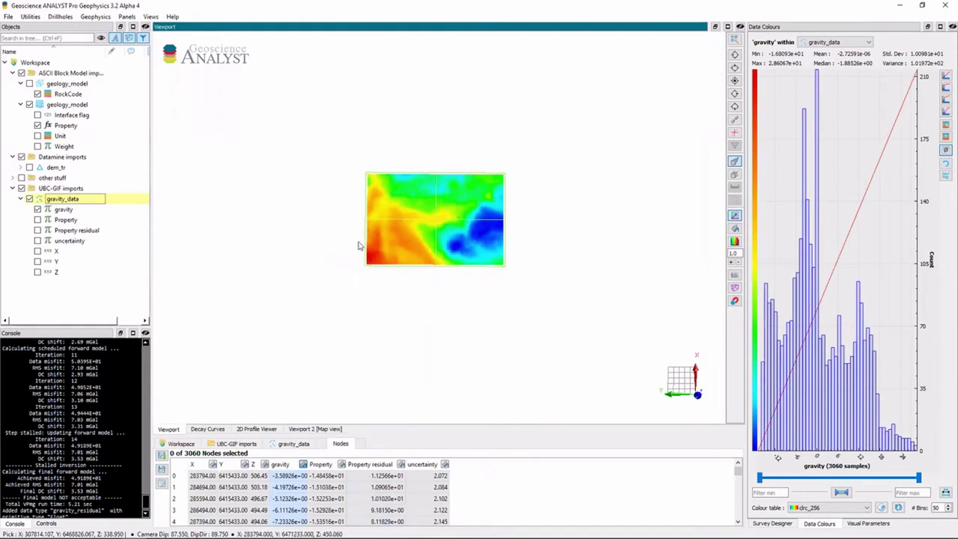
drag(358, 240, 380, 270)
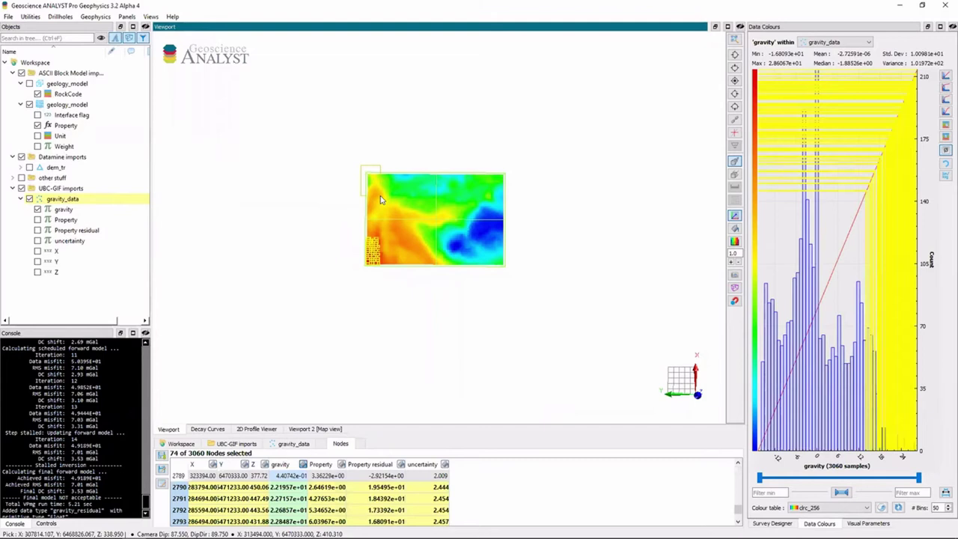
drag(381, 200, 507, 187)
drag(381, 265, 507, 271)
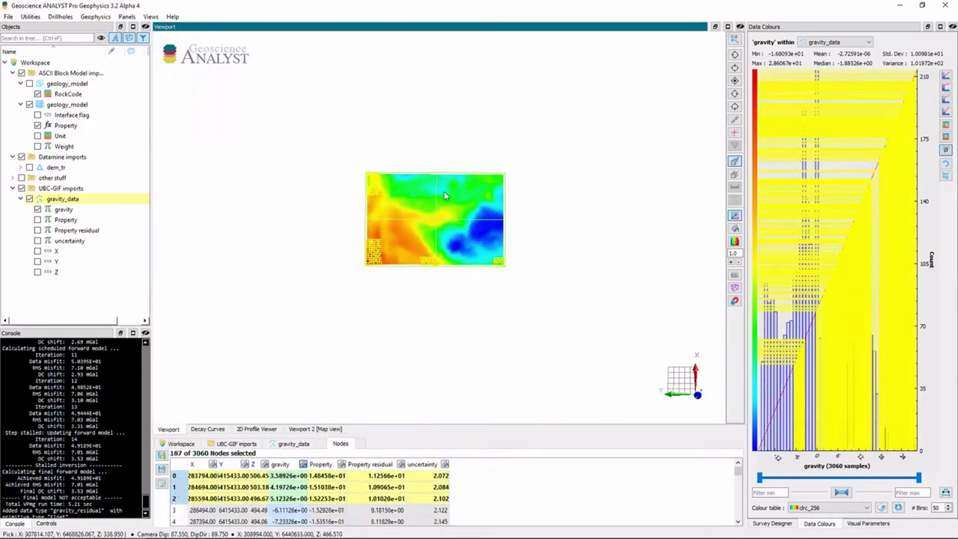
mouse_move(444, 191)
mouse_down()
mouse_move(428, 175)
mouse_move(497, 177)
mouse_move(518, 196)
mouse_up()
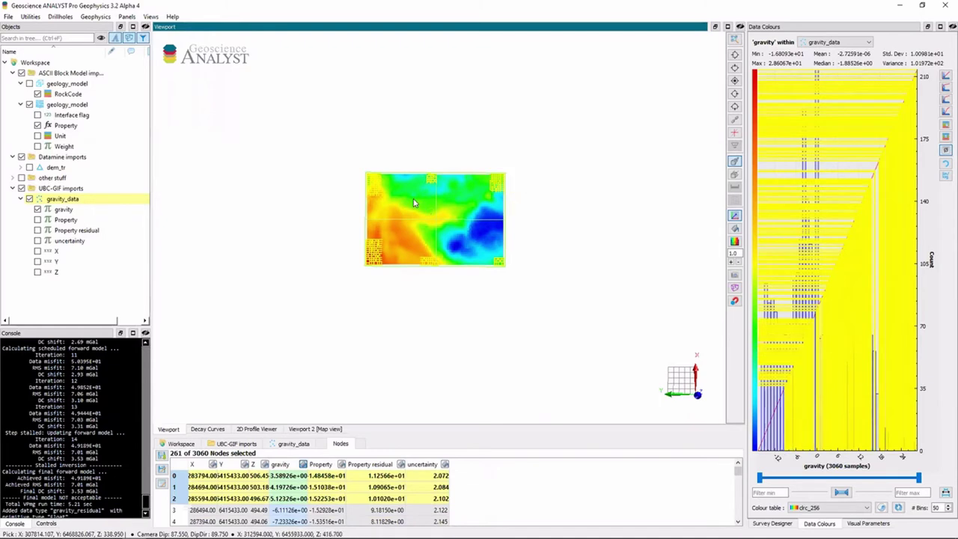
drag(414, 202, 426, 218)
Create a node masking property named for_trend on gravity_data using the Selected indices method
click(70, 199)
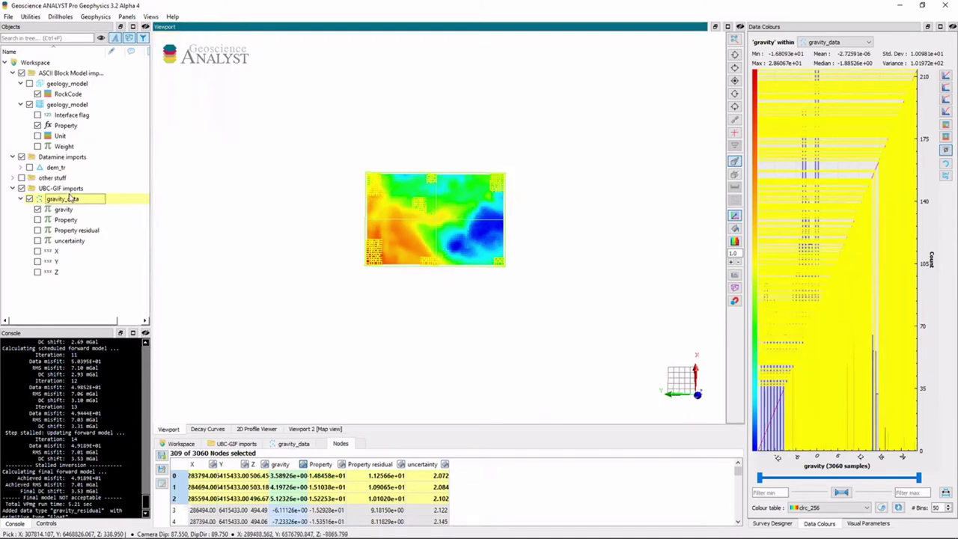
right_click(70, 199)
click(177, 474)
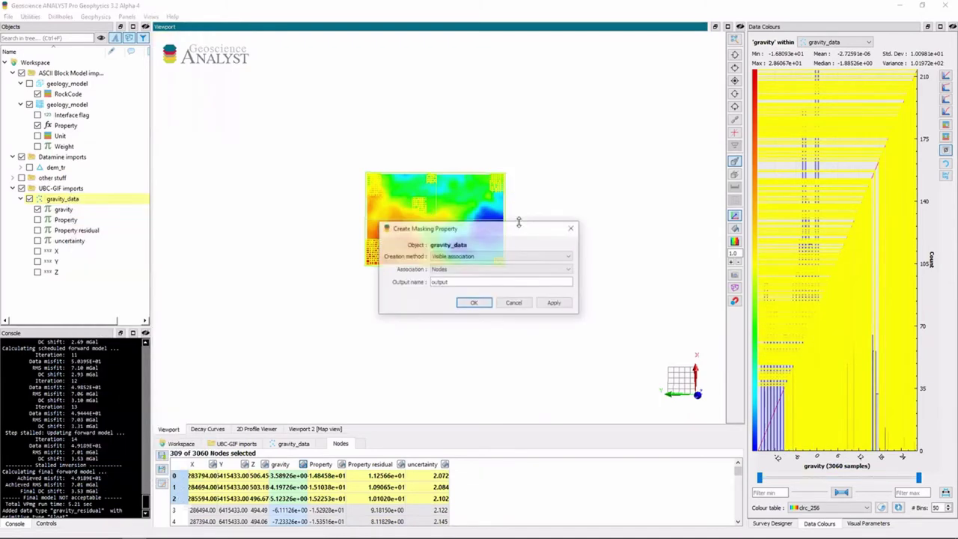
click(513, 258)
click(508, 277)
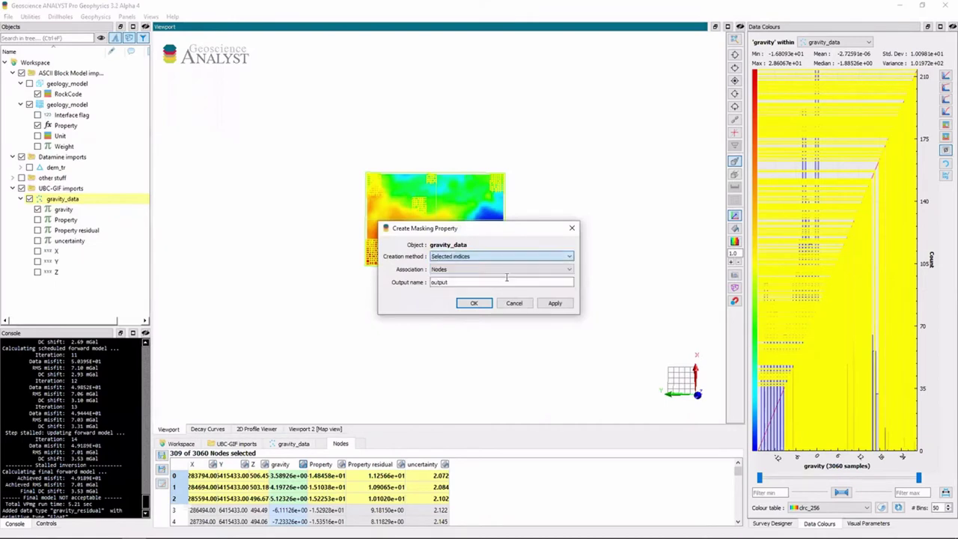
drag(507, 282, 348, 281)
text(for_trend)
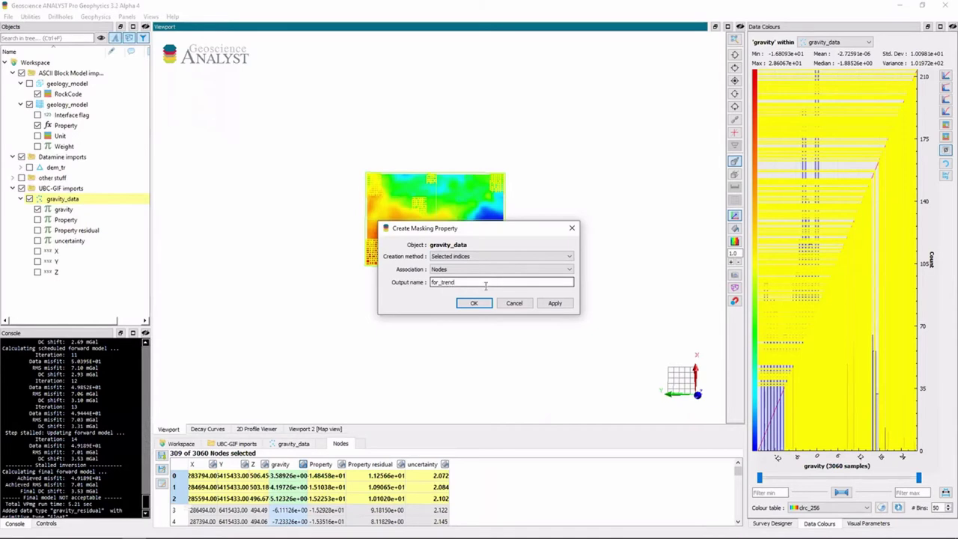
click(474, 303)
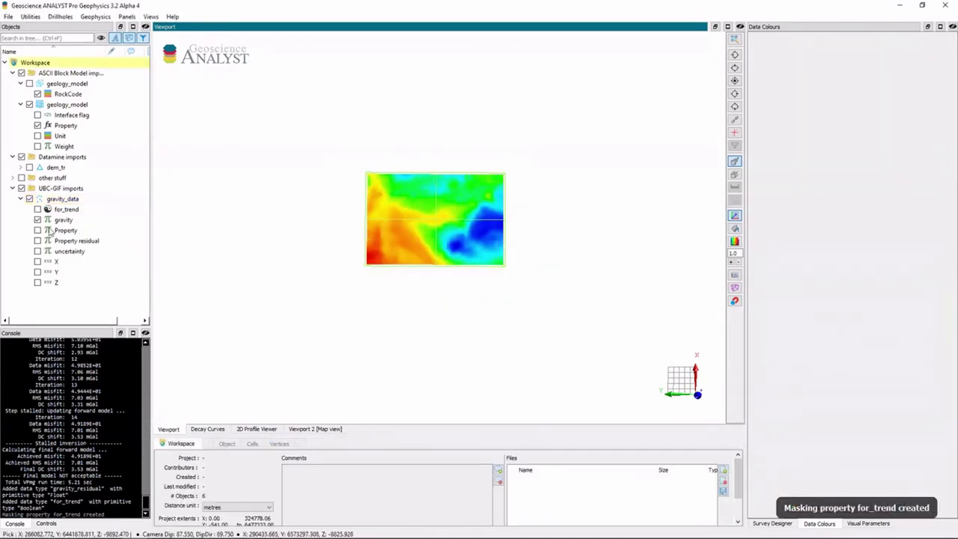
Remove a 1st order trend from the gravity property of gravity_data, using for_trend as the mask
click(38, 209)
click(40, 221)
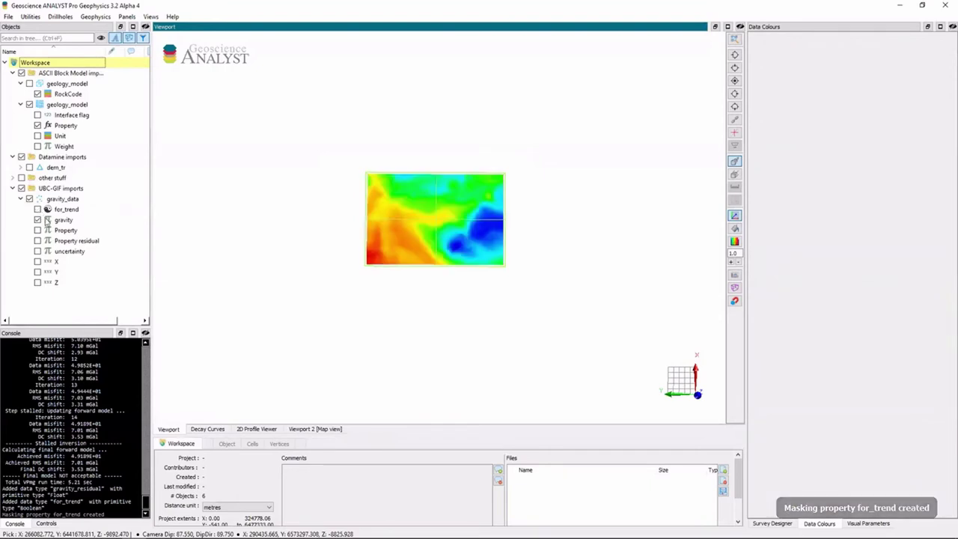
right_click(62, 199)
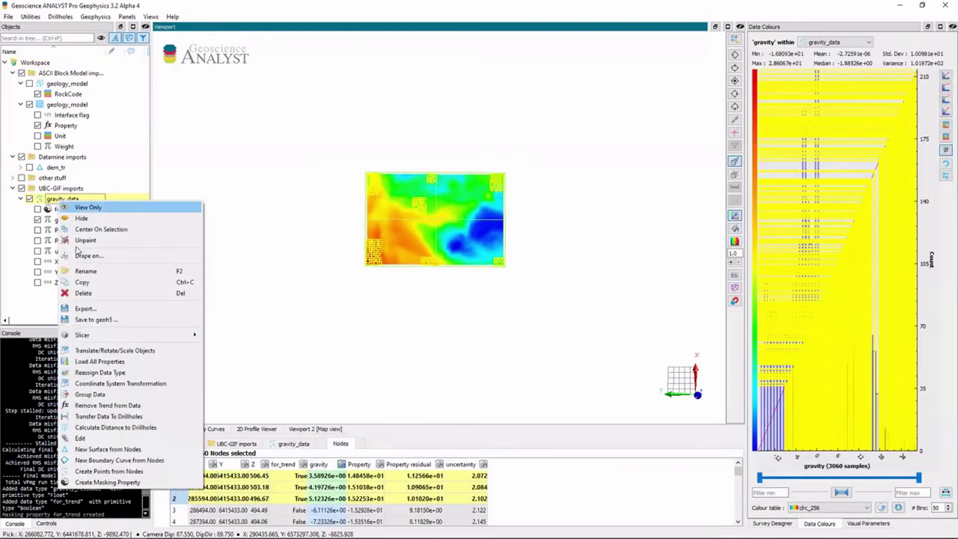
click(136, 406)
click(449, 289)
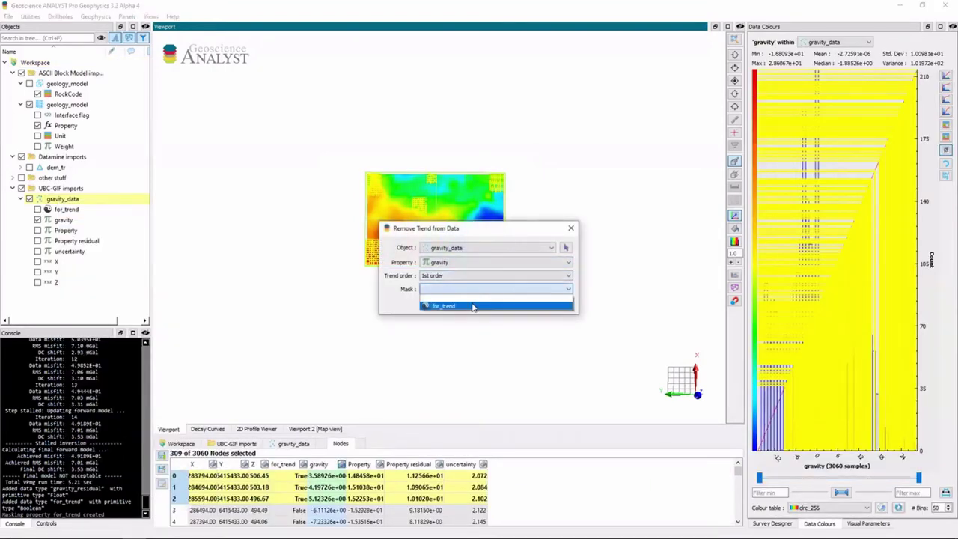
click(473, 306)
click(554, 303)
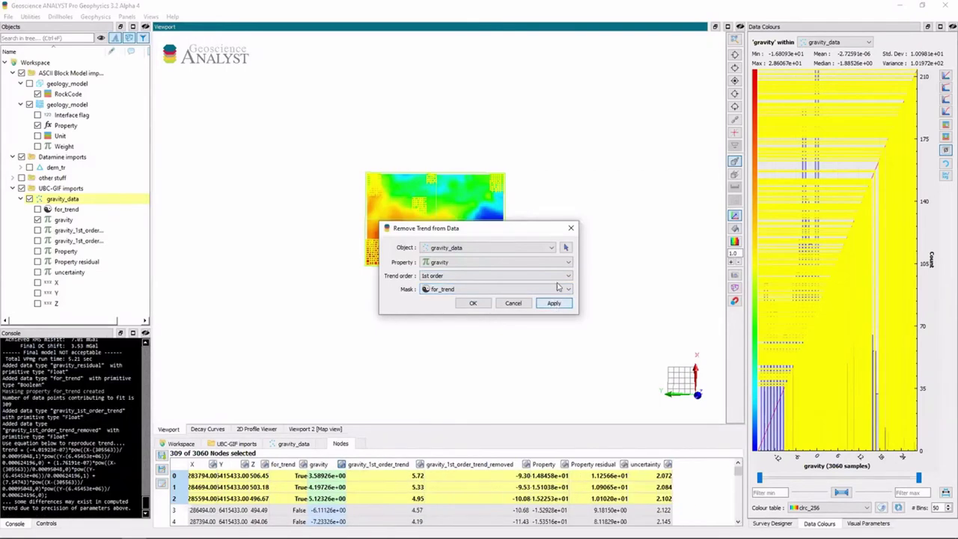
click(571, 227)
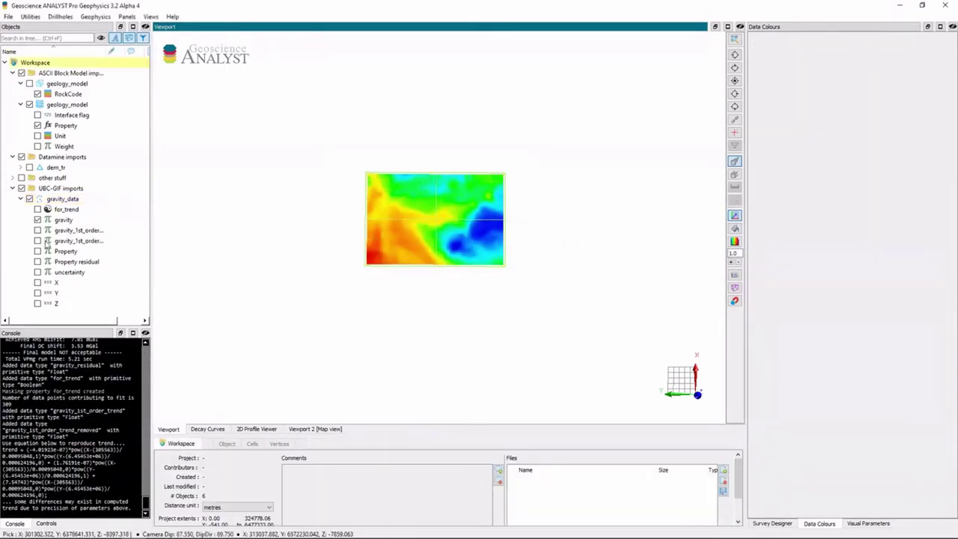
Display gravity_1st_order_trend_removed on gravity_data and widen the object tree's name column to show full property names
click(39, 242)
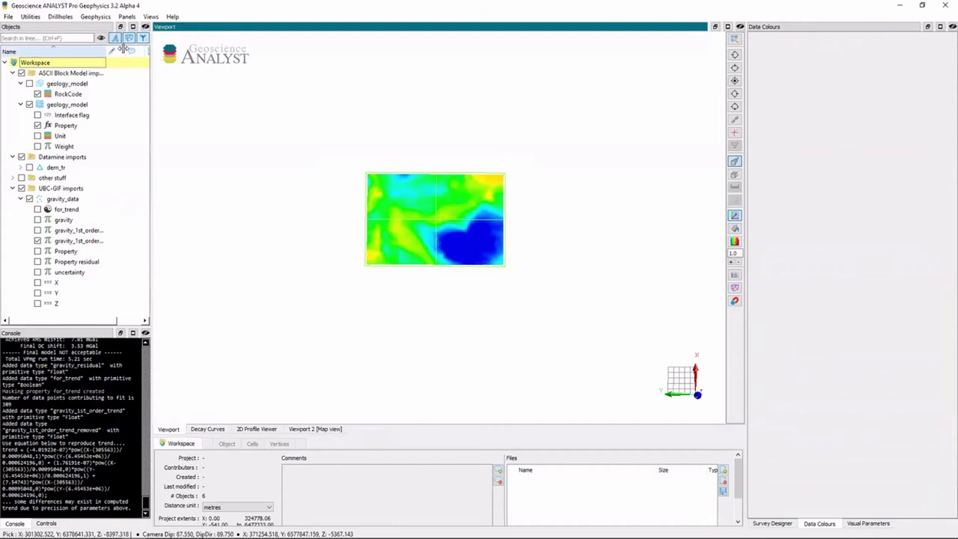
drag(123, 48, 153, 49)
scroll(437, 223, up, 1)
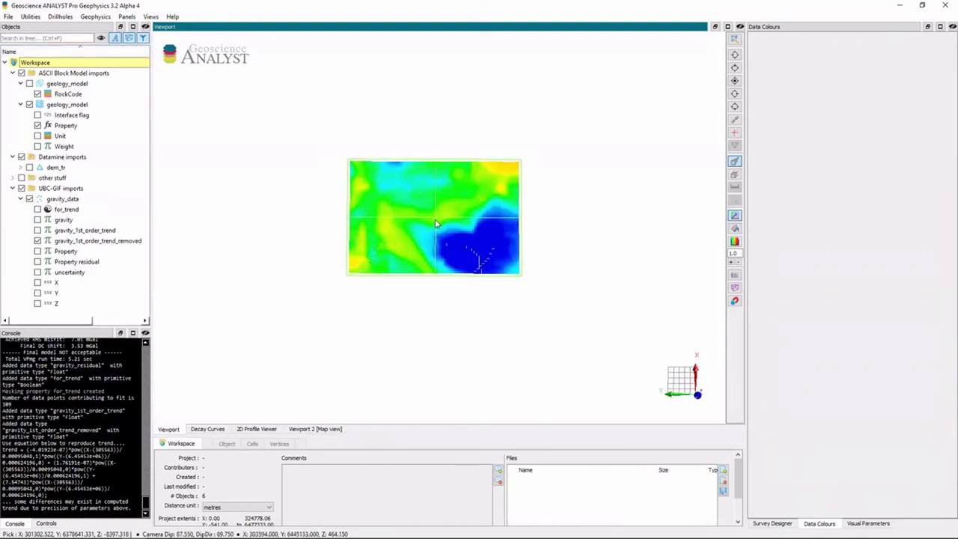
scroll(435, 219, down, 1)
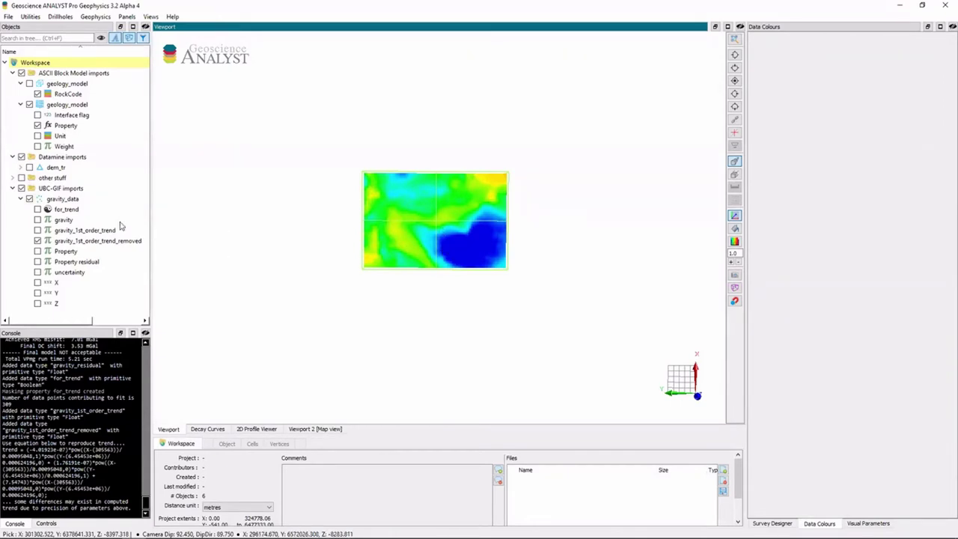
Reopen the homogeneous inversion and set its gravity data to gravity_1st_order_trend_removed
click(105, 18)
click(105, 18)
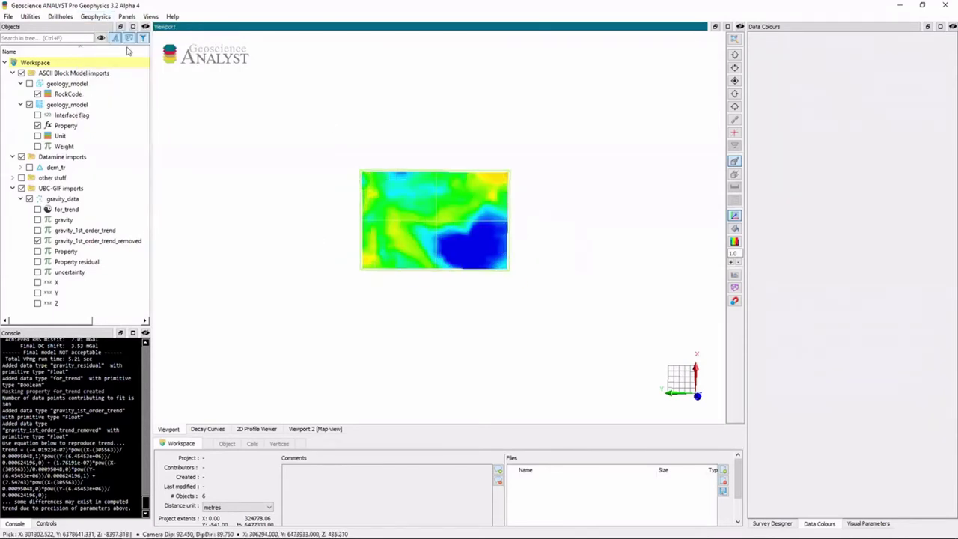
click(95, 16)
click(120, 117)
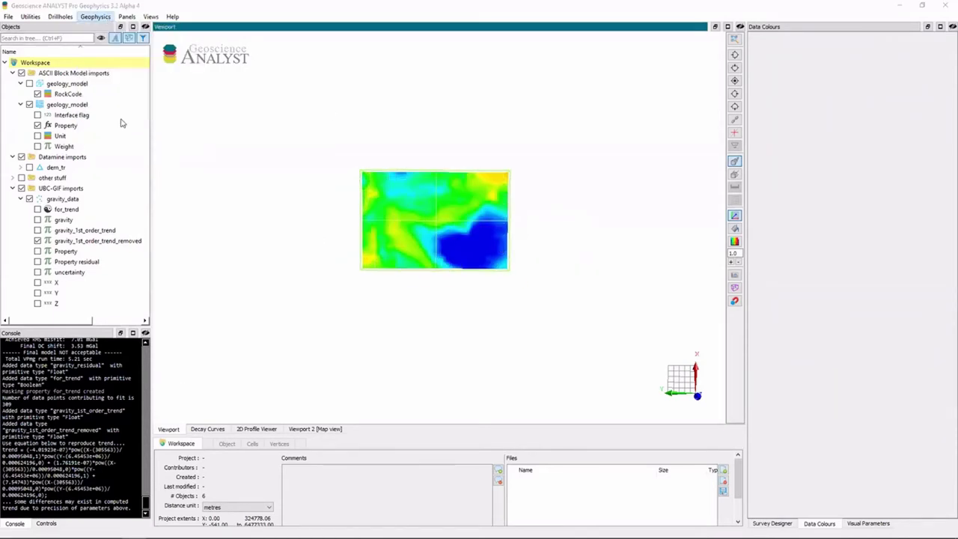
click(414, 154)
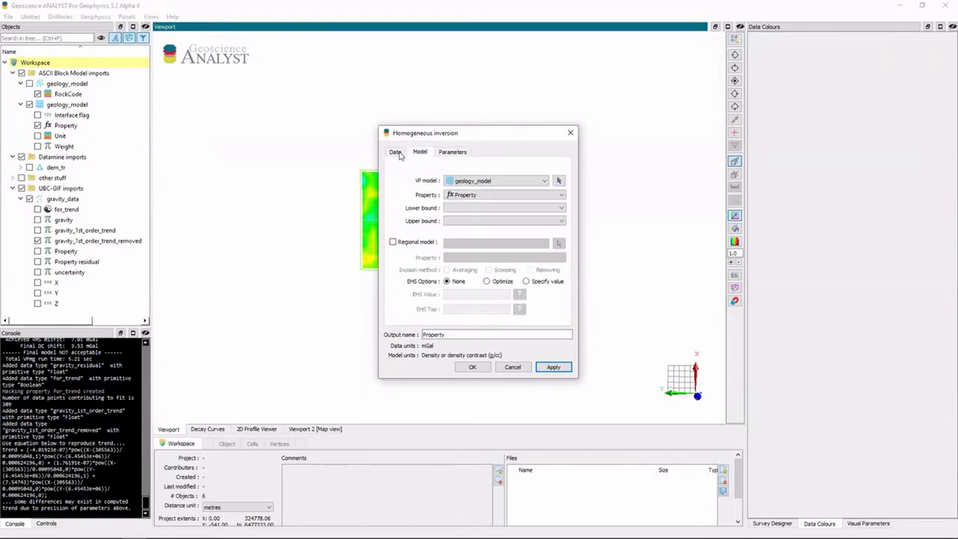
click(397, 154)
click(499, 216)
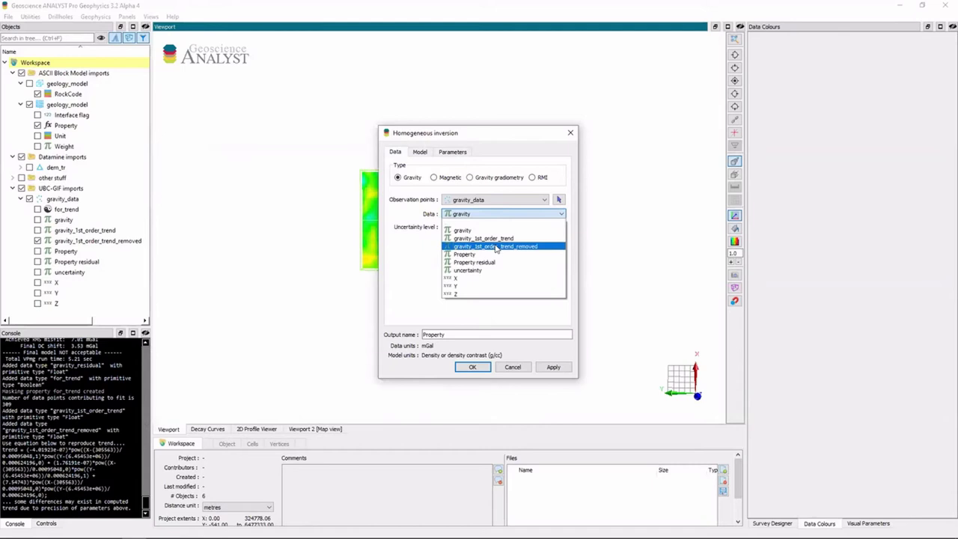
click(496, 246)
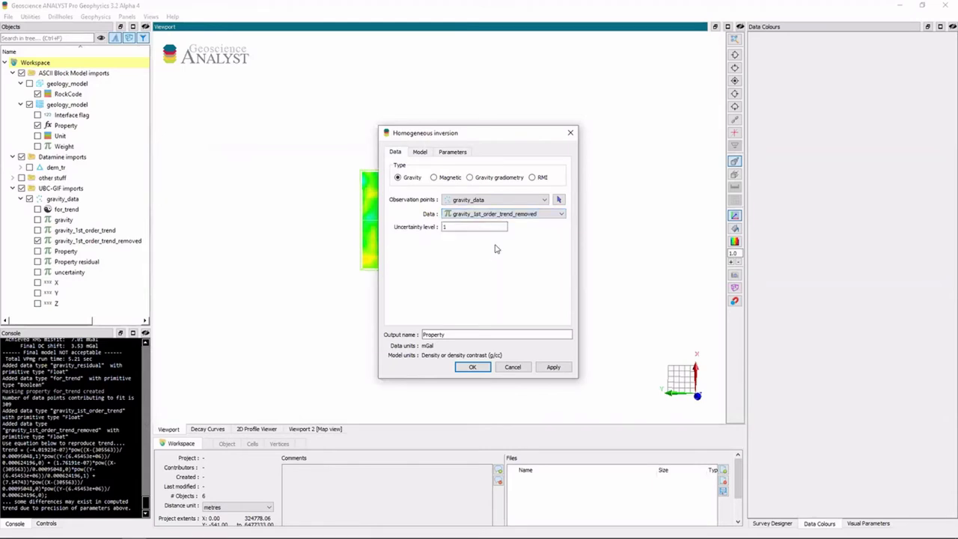
Set the homogeneous inversion's output name to Property_detrended and run the inversion on the detrended gravity
click(469, 329)
double_click(468, 332)
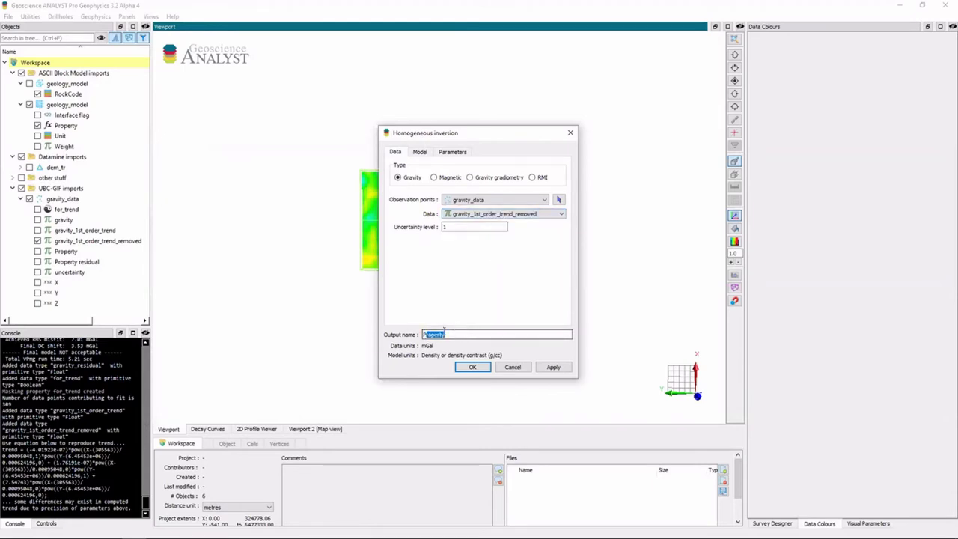
click(468, 332)
click(553, 367)
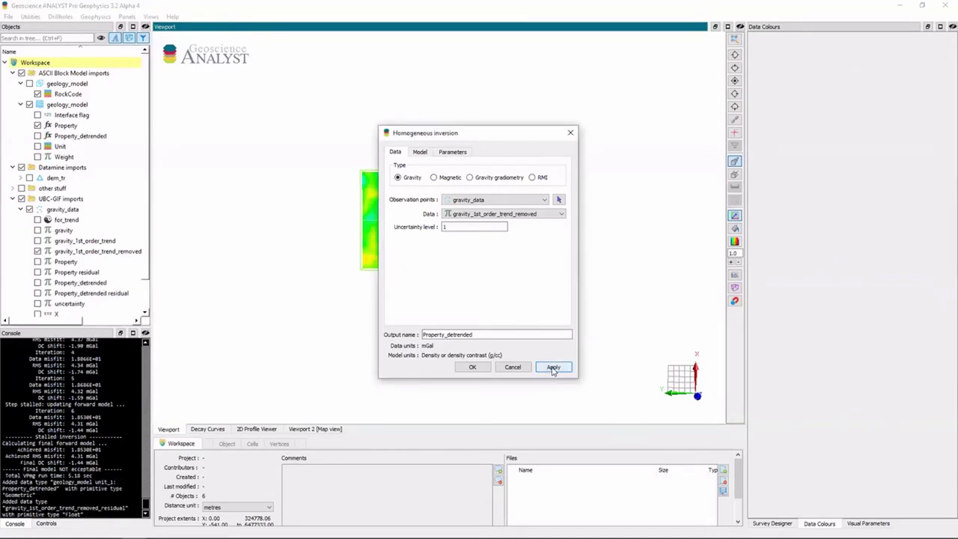
Check the achieved RMS misfit in the console log and close the homogeneous inversion dialog
drag(73, 456, 97, 457)
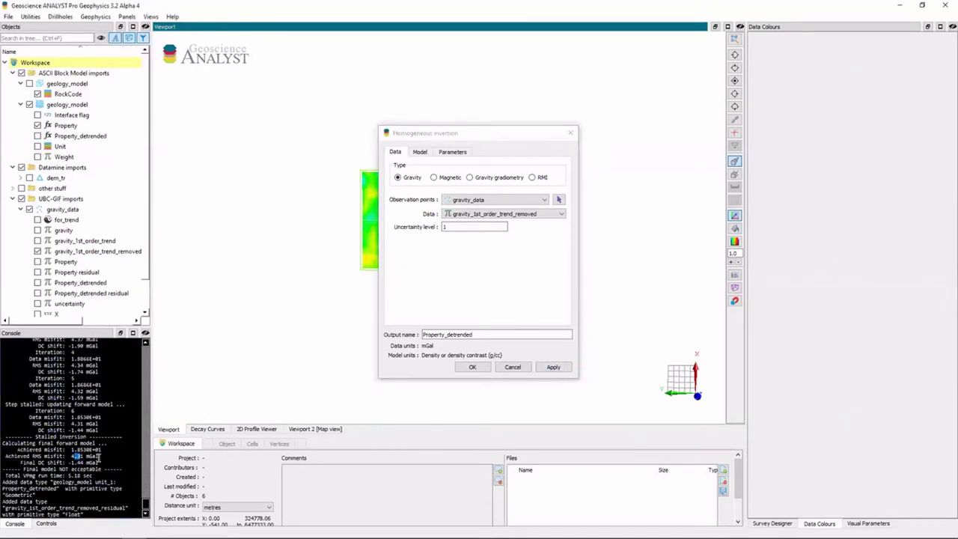
click(98, 455)
click(47, 522)
click(570, 133)
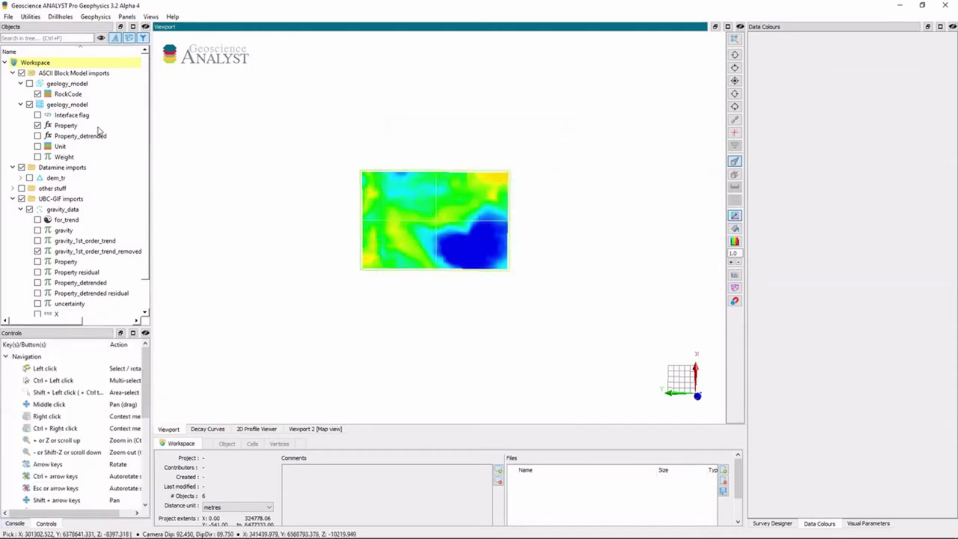
Compare Property_detrended with gravity_1st_order_trend_removed on gravity_data and display Property_detrended residual
scroll(90, 219, down, 1)
click(38, 252)
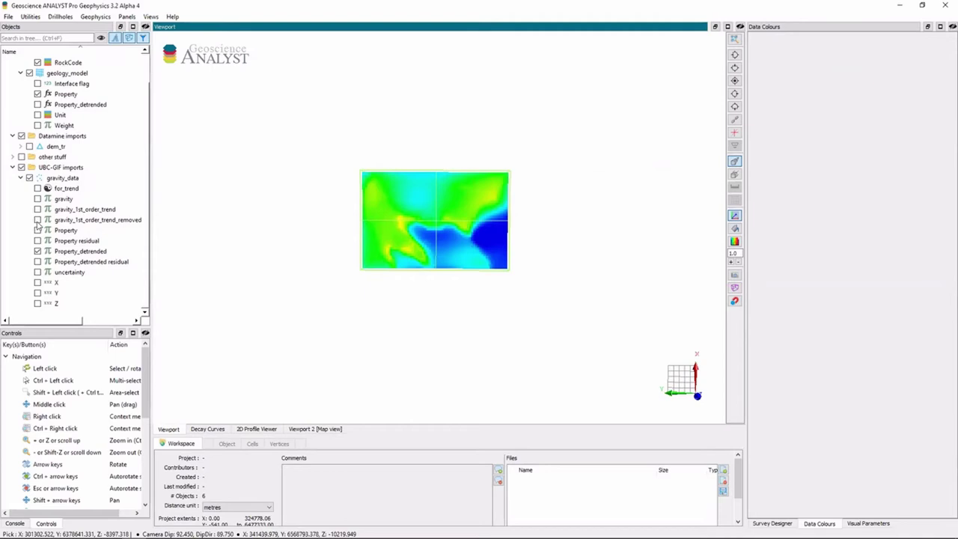
click(37, 220)
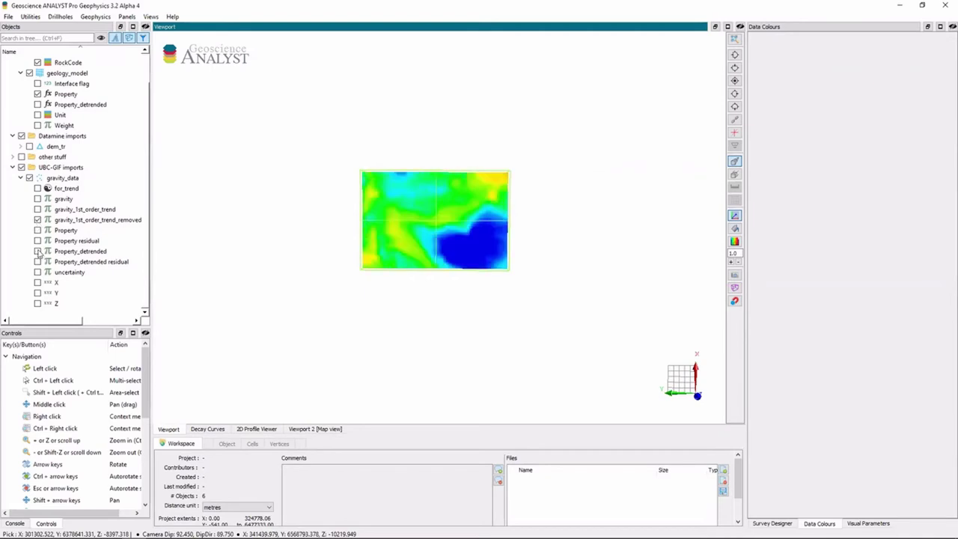
click(38, 252)
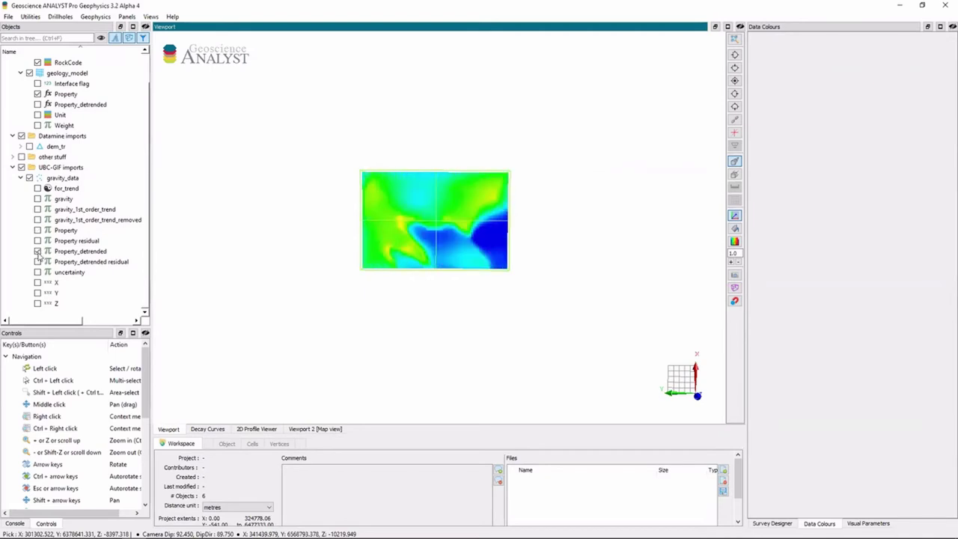
click(37, 262)
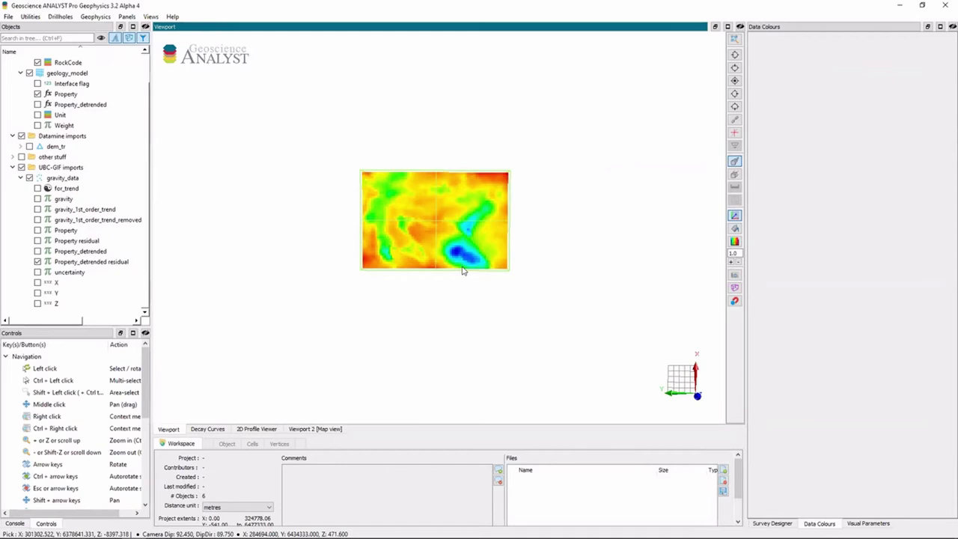
Examine the detrended residual anomalies against the geology model's vertical sections from several angles
mouse_move(463, 271)
mouse_down()
mouse_move(465, 137)
mouse_move(402, 222)
mouse_move(426, 232)
mouse_move(434, 337)
mouse_move(457, 322)
mouse_move(467, 248)
mouse_move(471, 277)
mouse_up()
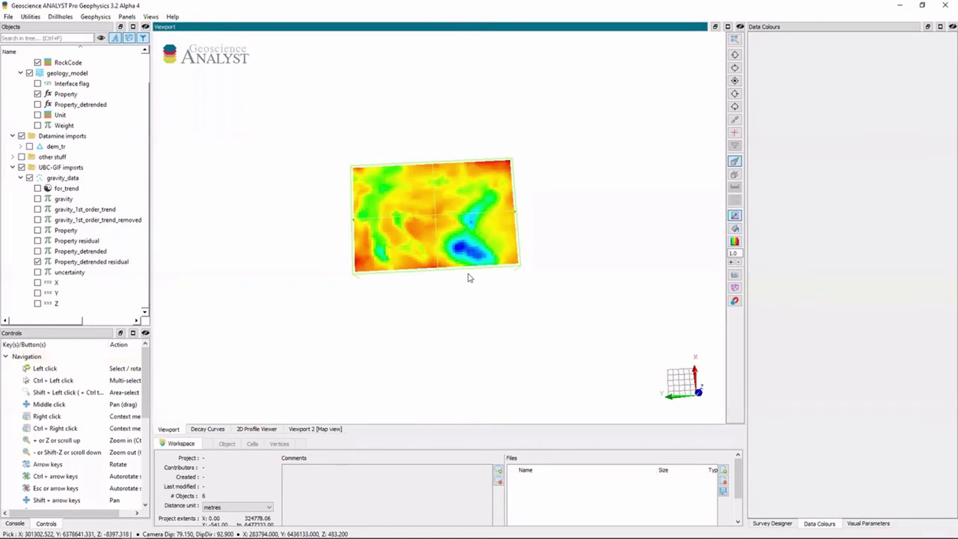
drag(468, 278, 463, 172)
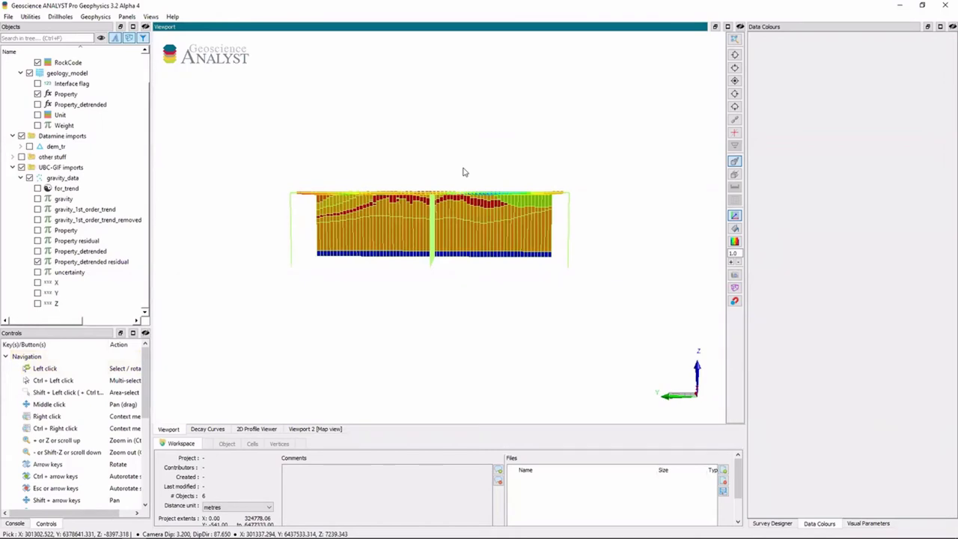
drag(463, 172, 386, 172)
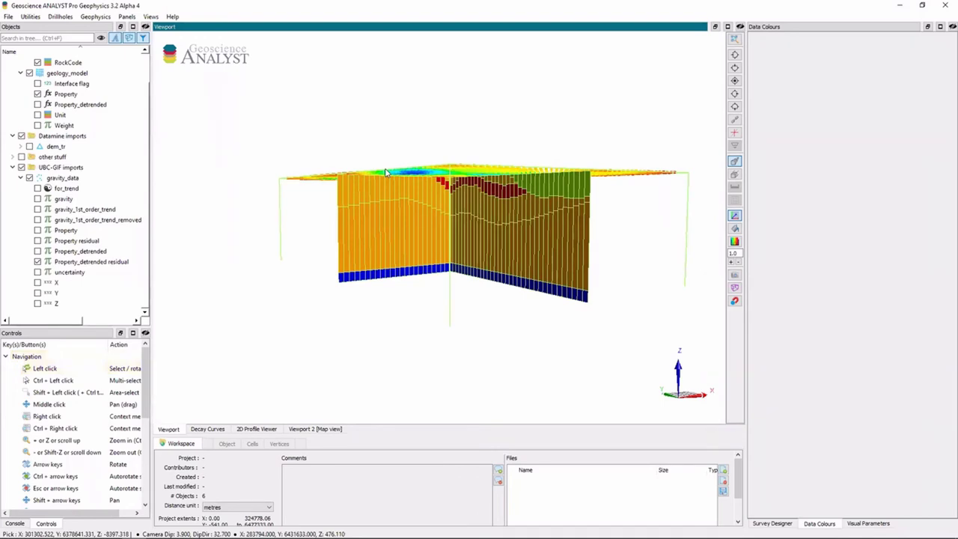
drag(381, 196, 437, 190)
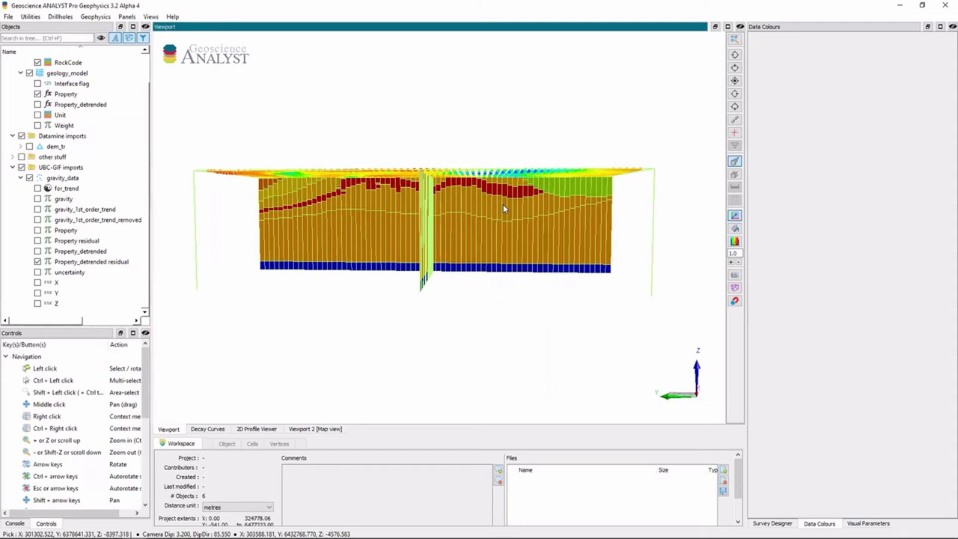
drag(504, 209, 507, 257)
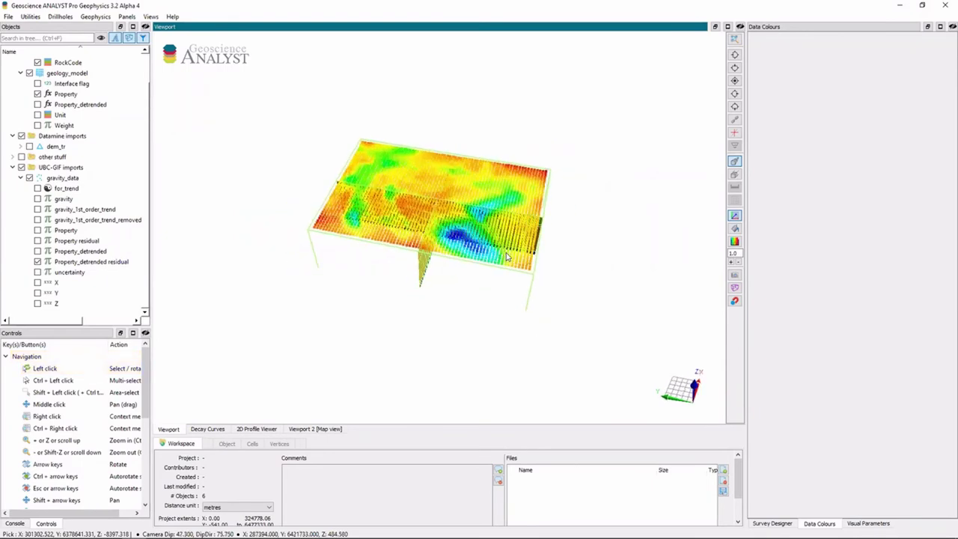
Hide gravity_data and open block model creation for the displayed geology_model VP model
click(21, 177)
click(29, 210)
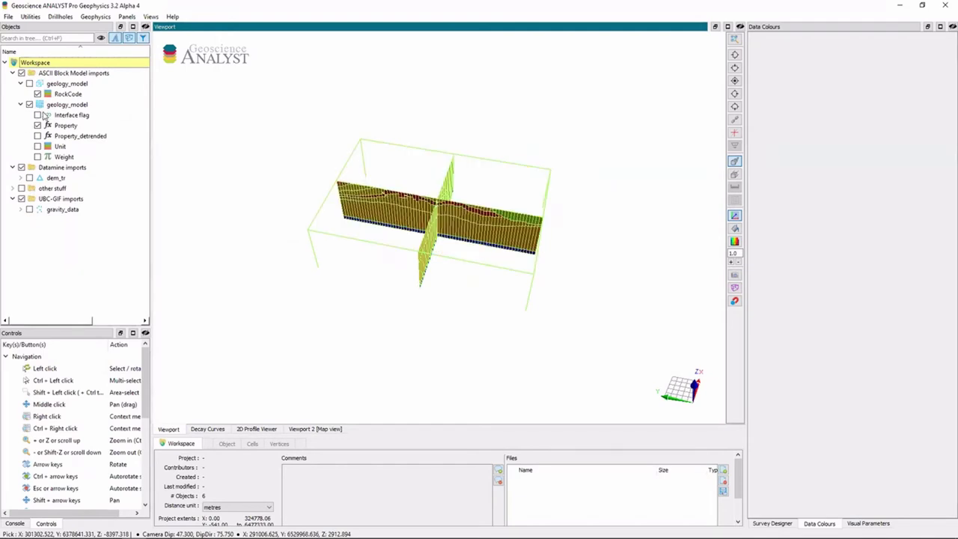
click(66, 105)
drag(287, 171, 90, 109)
right_click(90, 109)
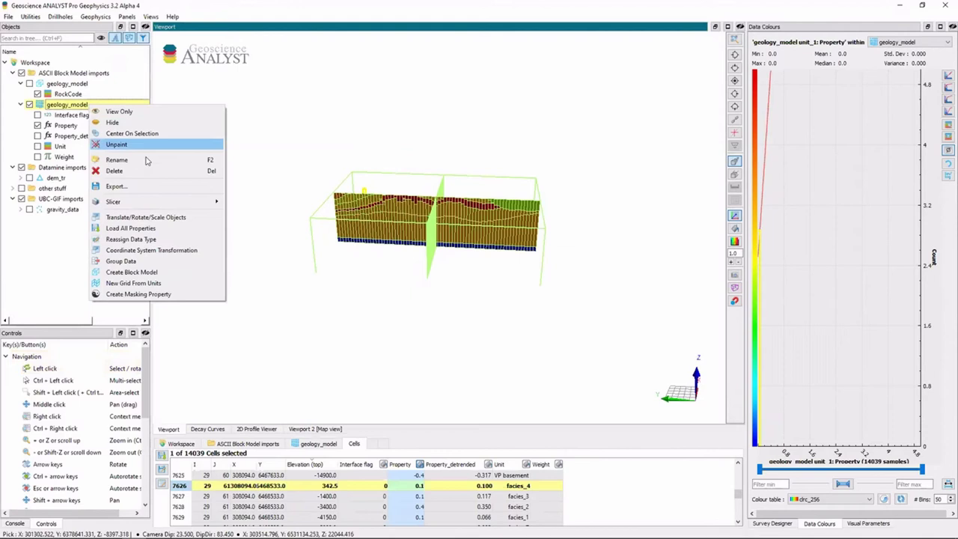
click(180, 273)
Set the block model's vertical cell size to 200 and its bottom elevation to -13000
drag(539, 248, 425, 247)
text(2)
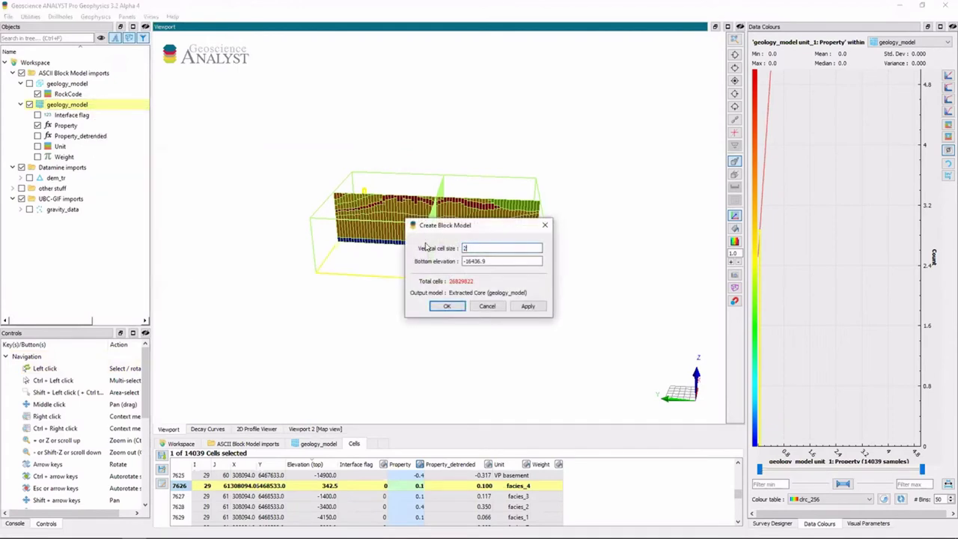
text(50)
key(BackSpace)
key(BackSpace)
text(00)
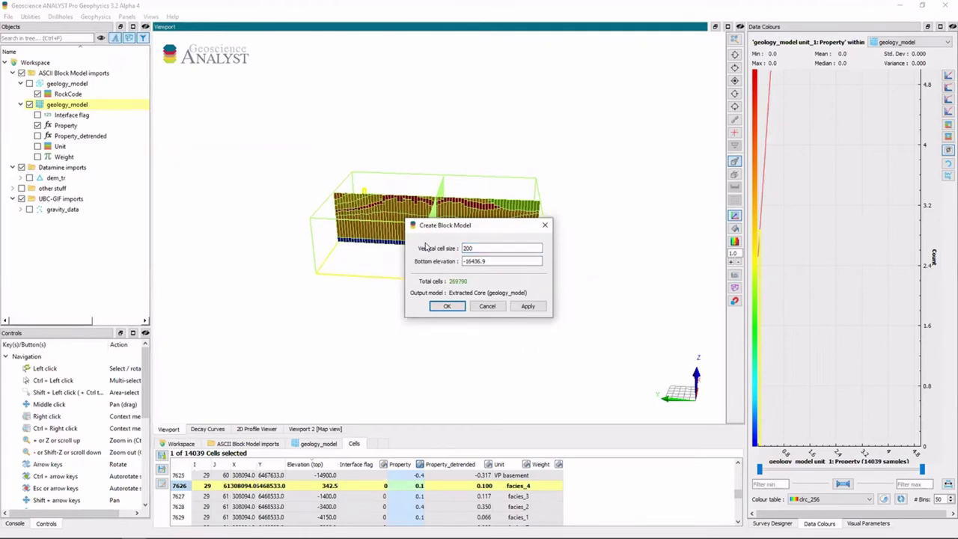
drag(488, 262, 458, 263)
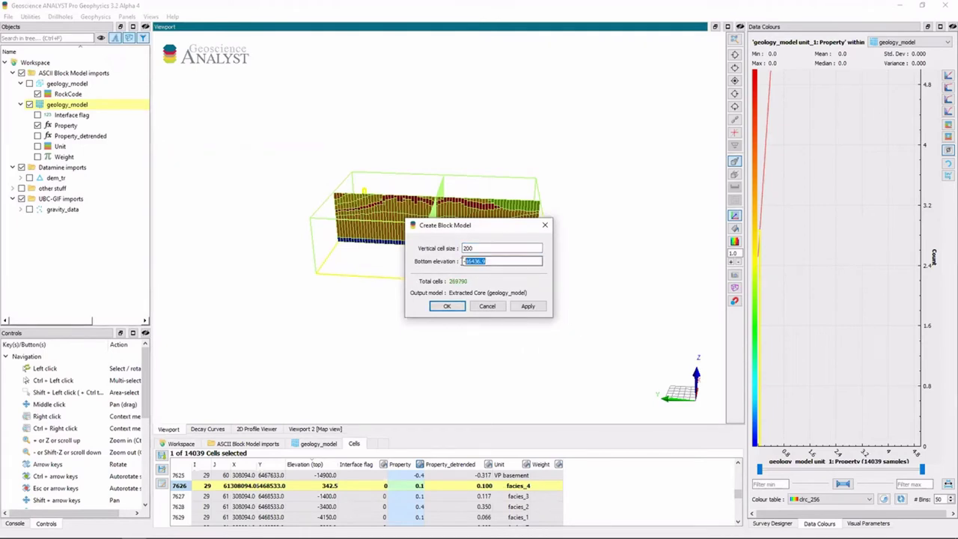
text(-)
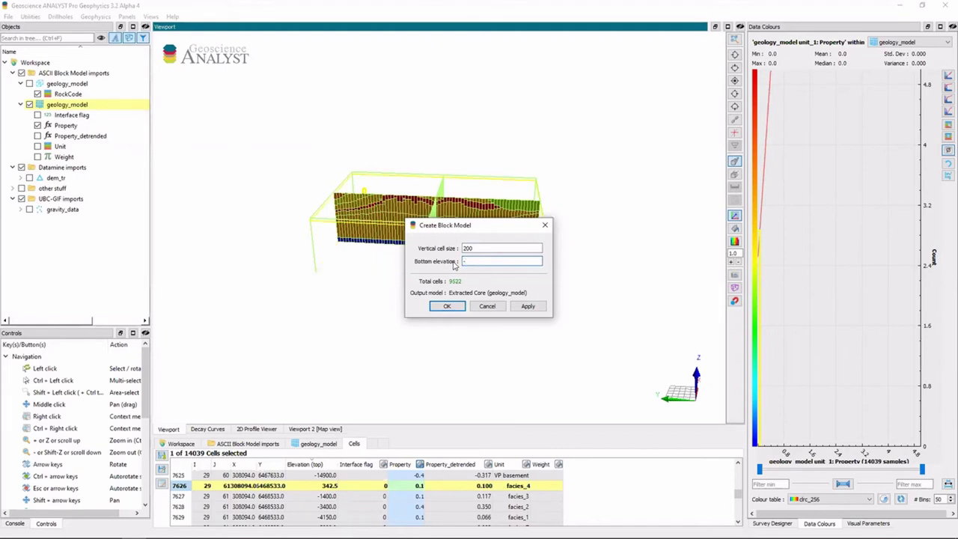
text(13000)
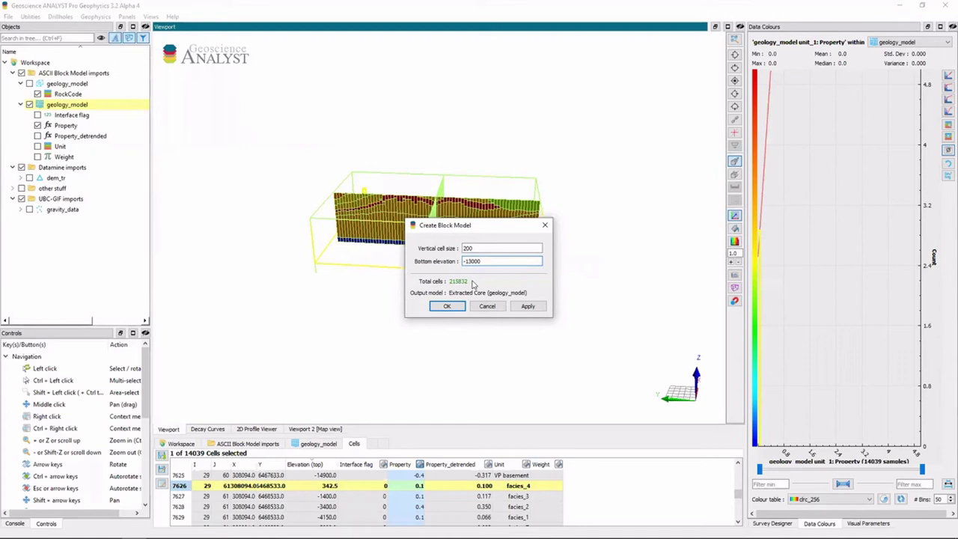
Check the block model's preview extents around the geology model and create it
mouse_move(376, 255)
mouse_down()
mouse_move(363, 219)
mouse_move(367, 240)
mouse_up()
drag(449, 225, 625, 208)
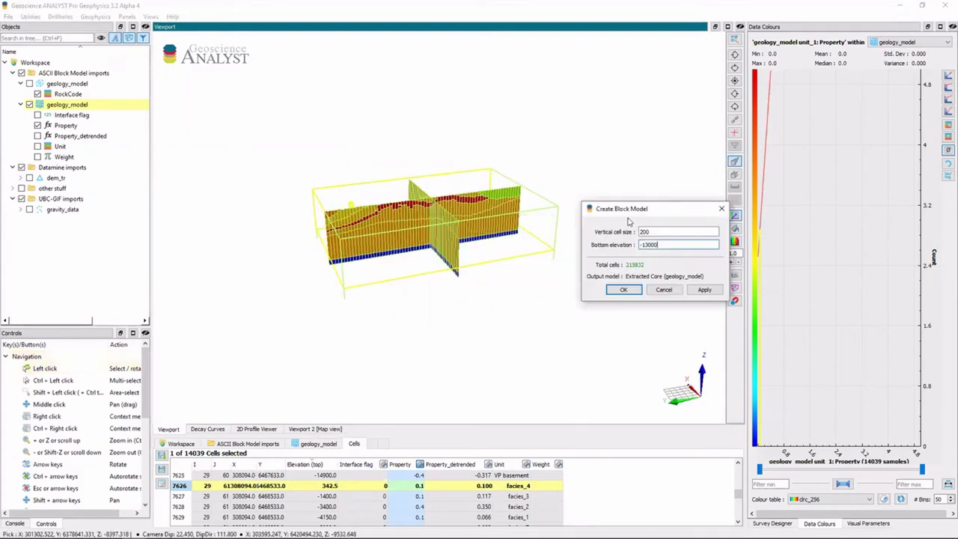
scroll(533, 255, up, 5)
drag(533, 255, 513, 230)
scroll(513, 234, down, 3)
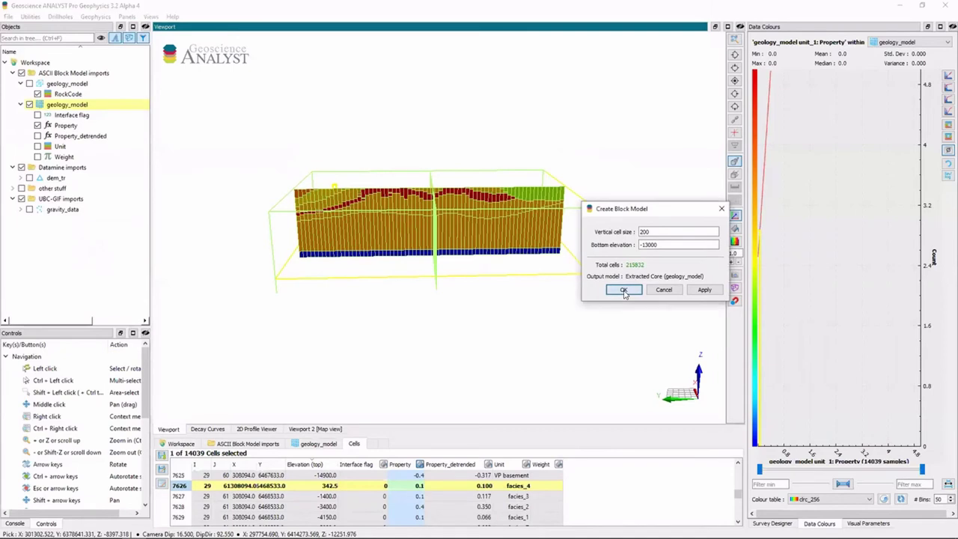
click(624, 291)
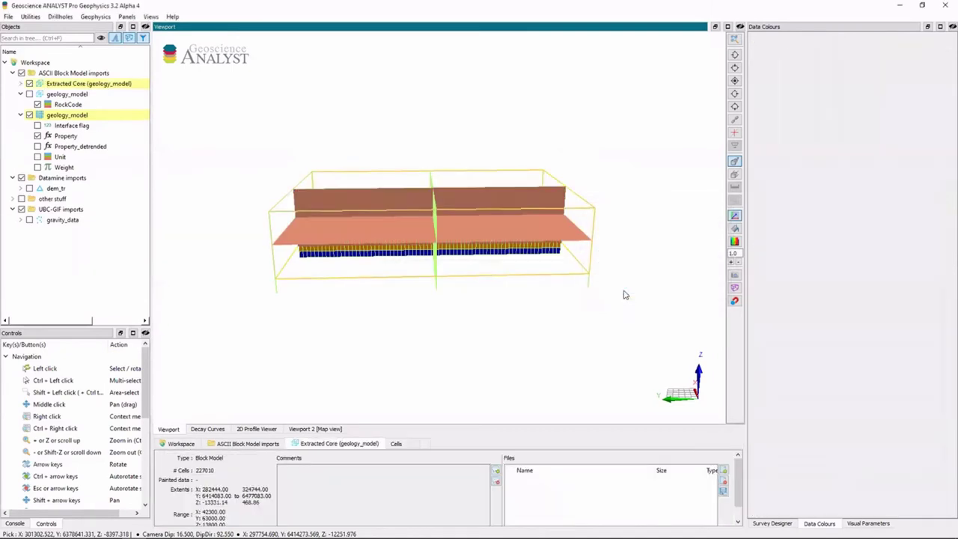
Hide the VP geology_model, colour the Extracted Core block model by Unit and inspect a facies_1 cell
click(29, 115)
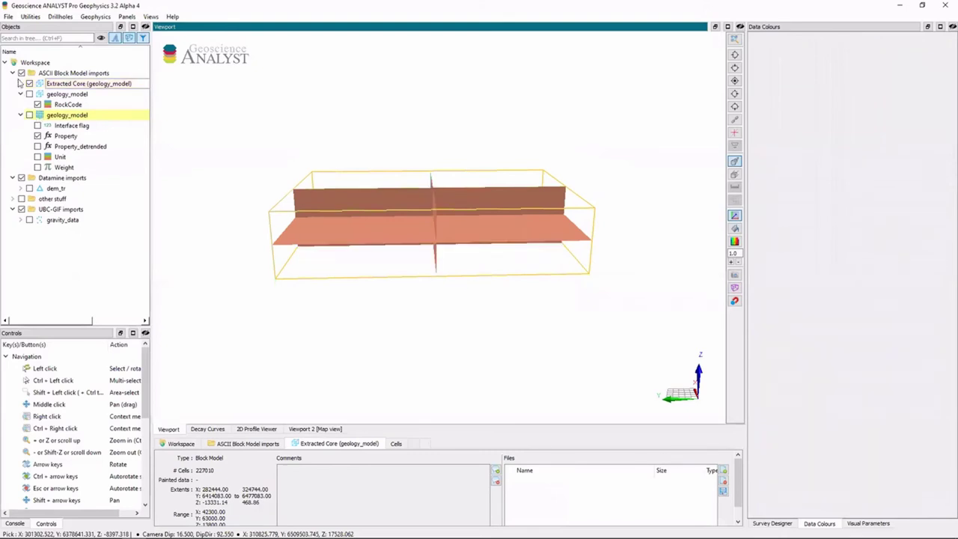
click(21, 83)
click(37, 125)
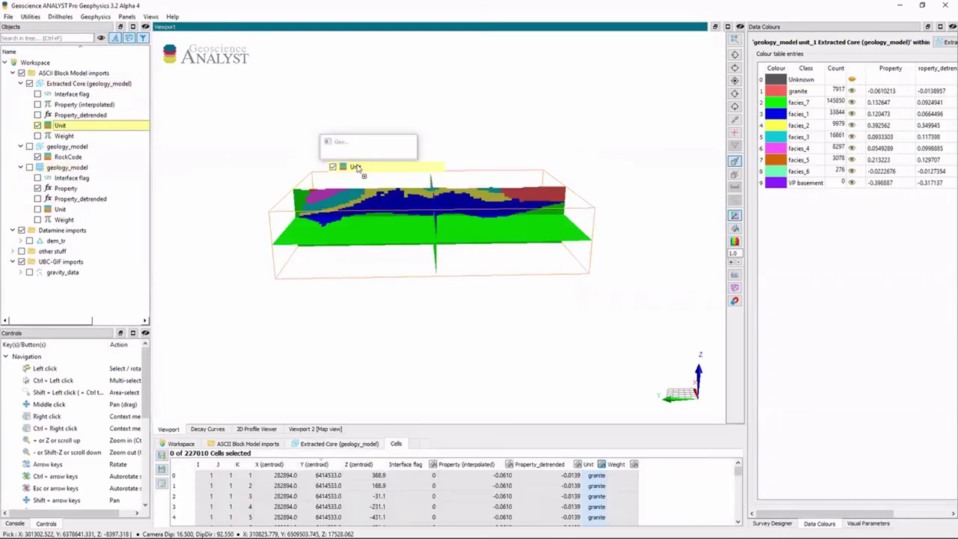
drag(327, 143, 390, 184)
click(391, 185)
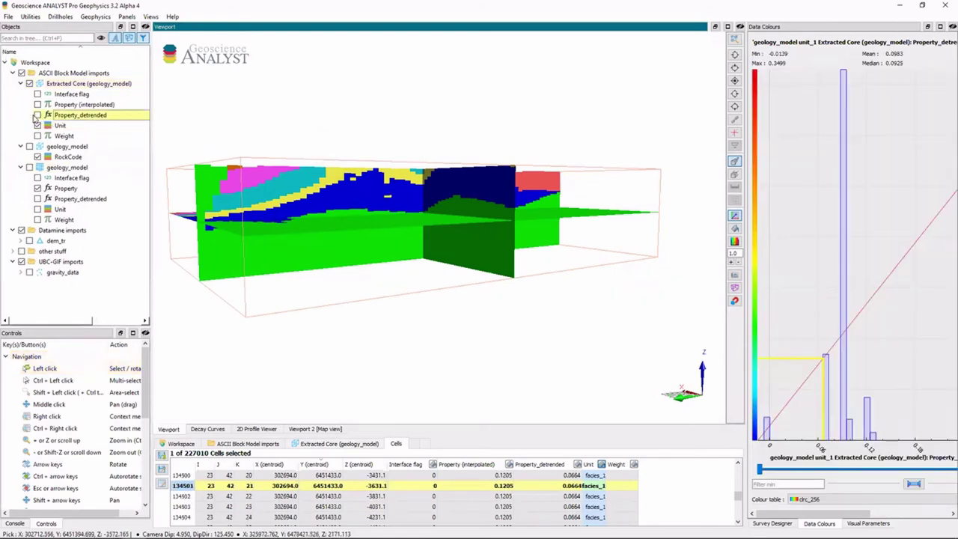
Colour the Extracted Core block model by Property_detrended and inspect cells in the granite and facies_2 units
click(38, 115)
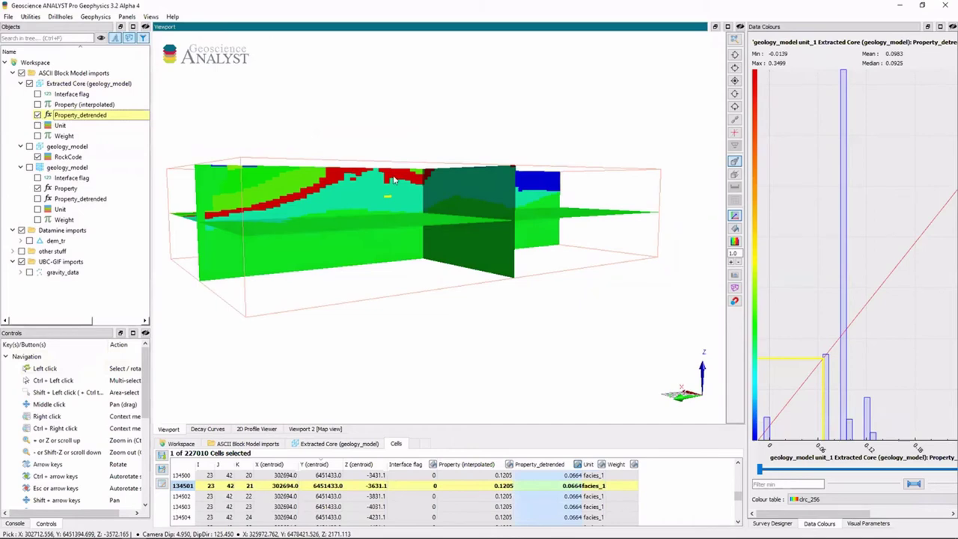
drag(352, 180, 291, 206)
click(293, 201)
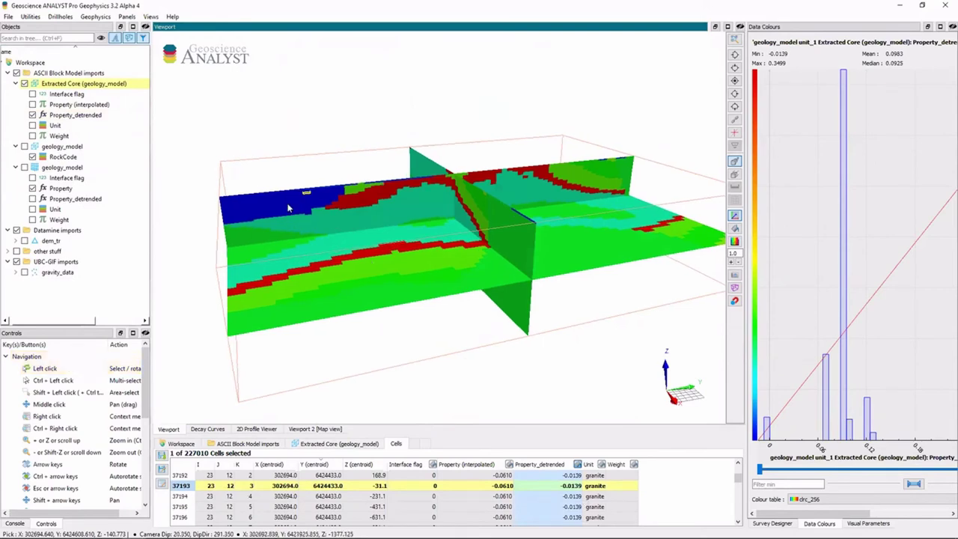
drag(336, 214, 382, 283)
click(386, 283)
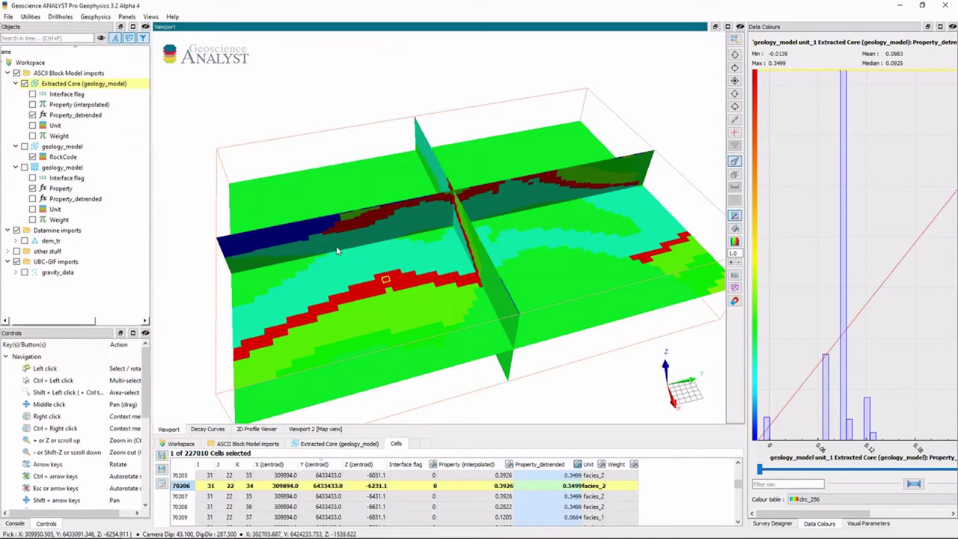
drag(225, 158, 64, 118)
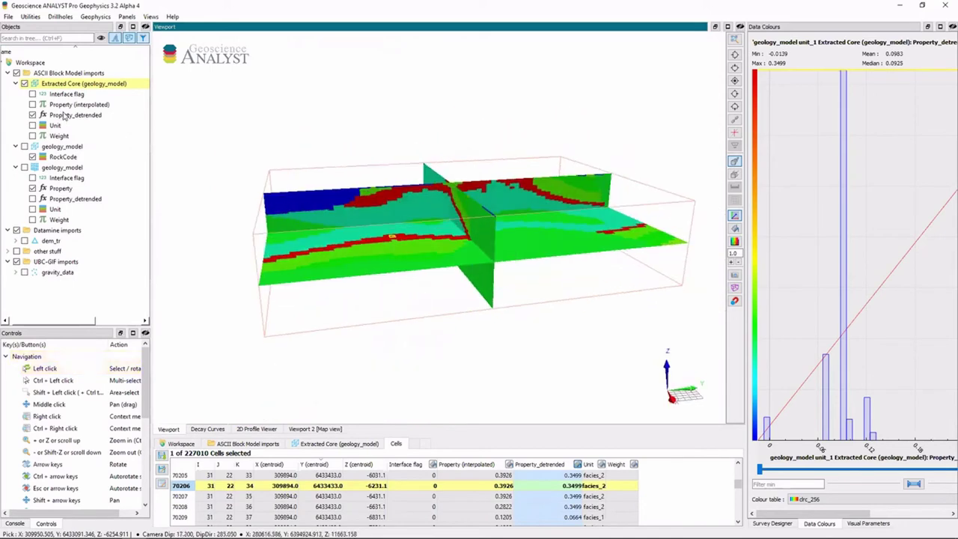
click(63, 116)
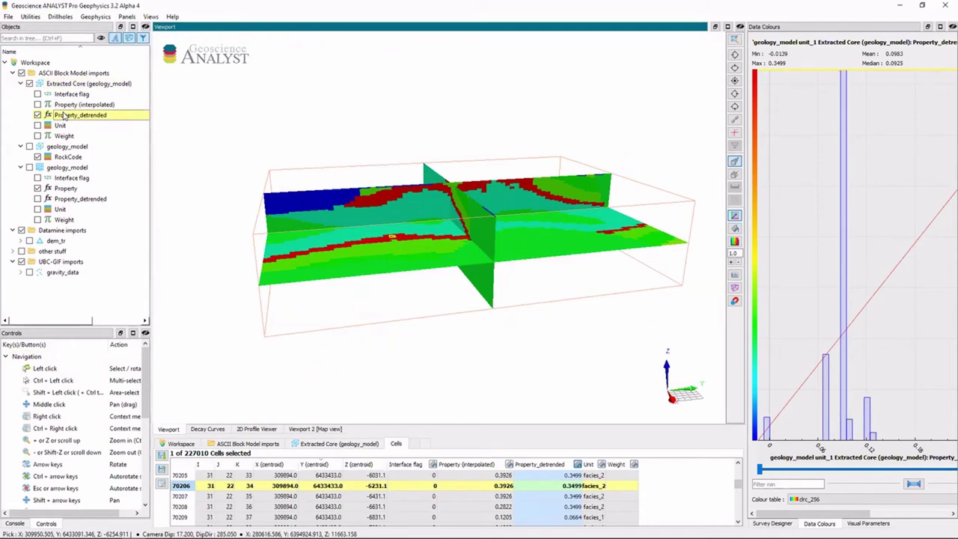
click(74, 170)
right_click(76, 173)
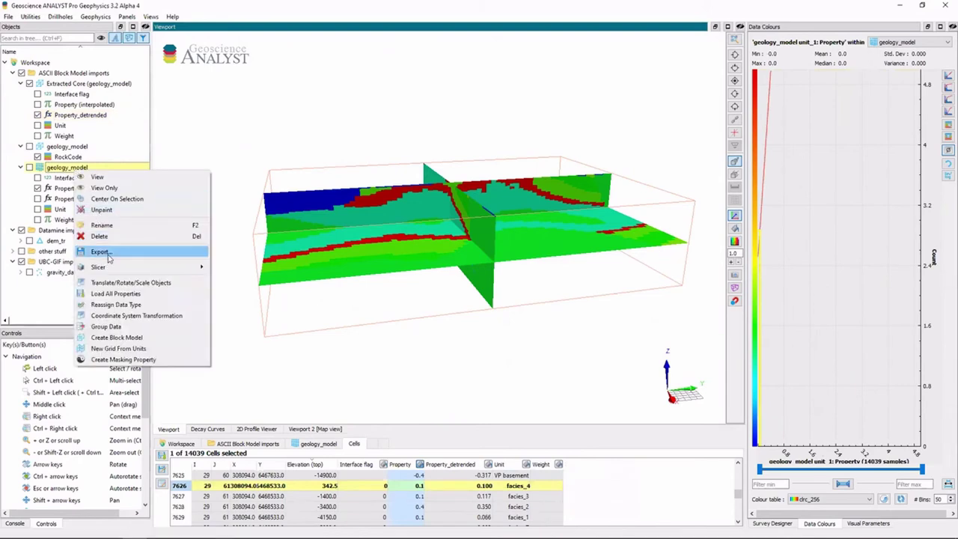
click(71, 171)
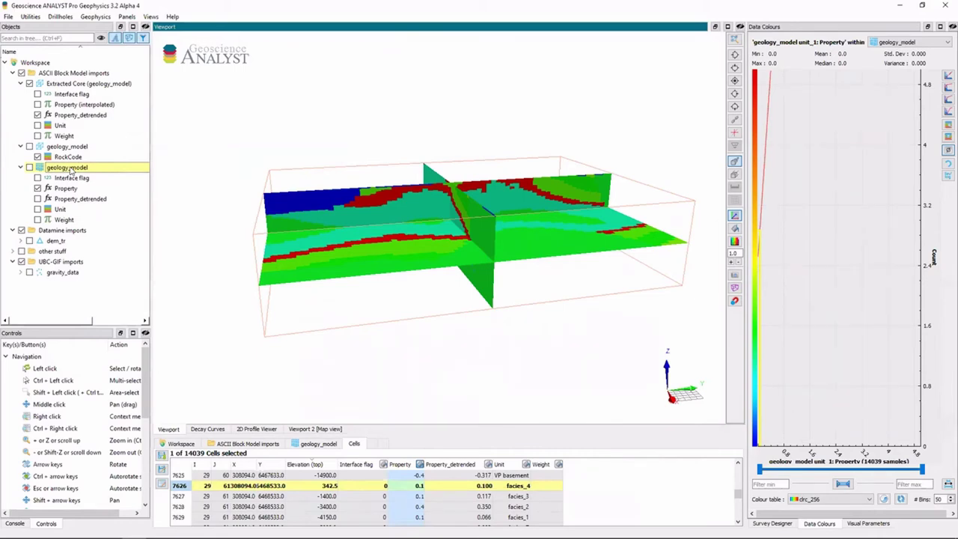
Display the VP geology_model in place of the Extracted Core block model and view its section slices
drag(629, 216, 449, 196)
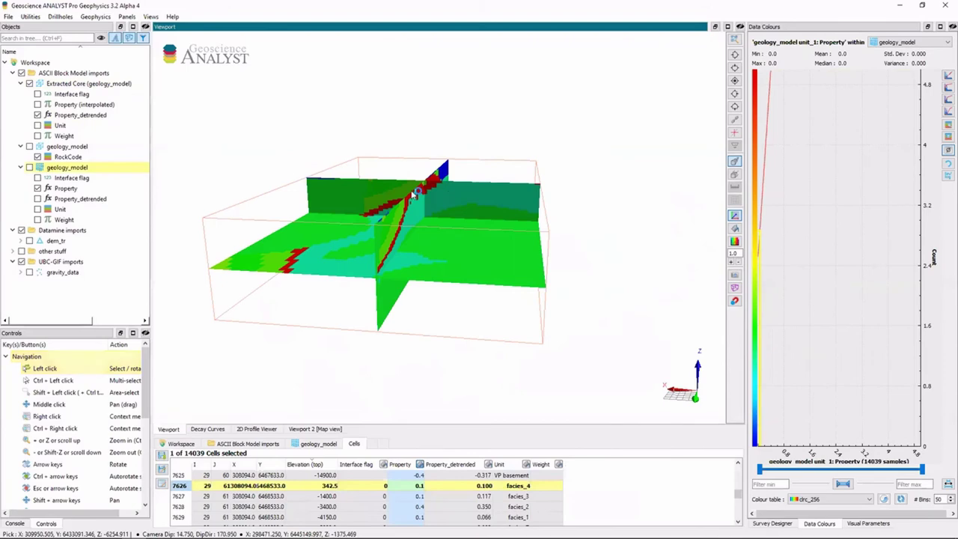
click(29, 167)
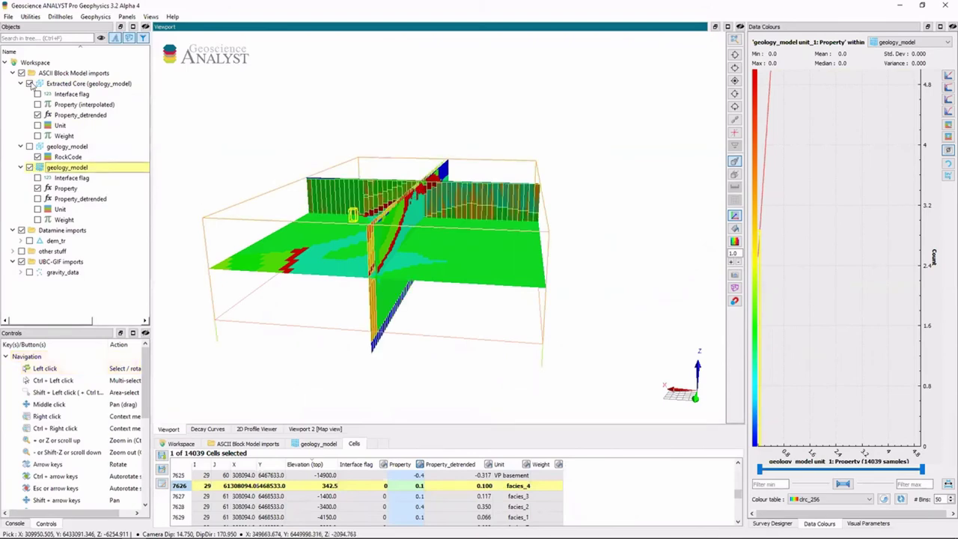
click(30, 83)
drag(336, 196, 454, 215)
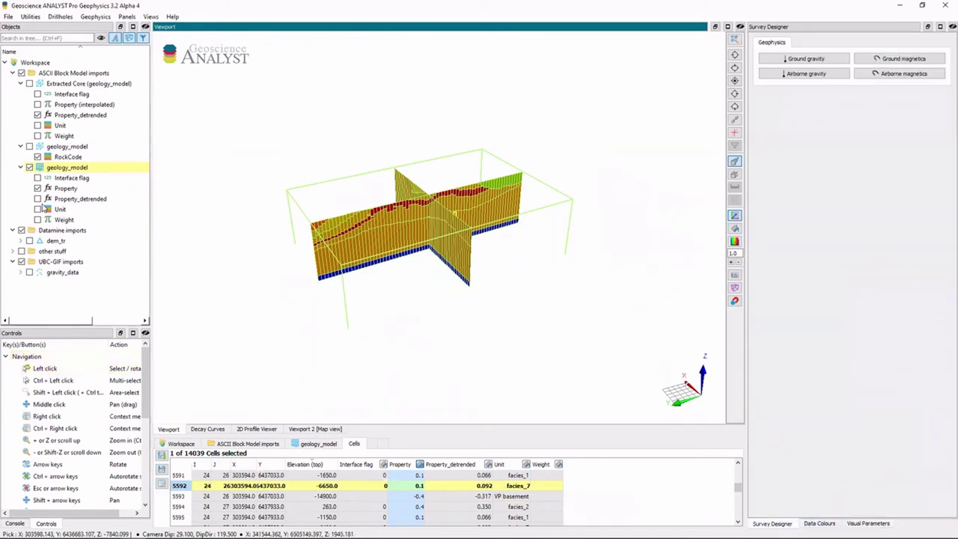
In the VP geology_model's Unit colour table, rename the Property column density and the Property_detrended column density_detrended
click(48, 209)
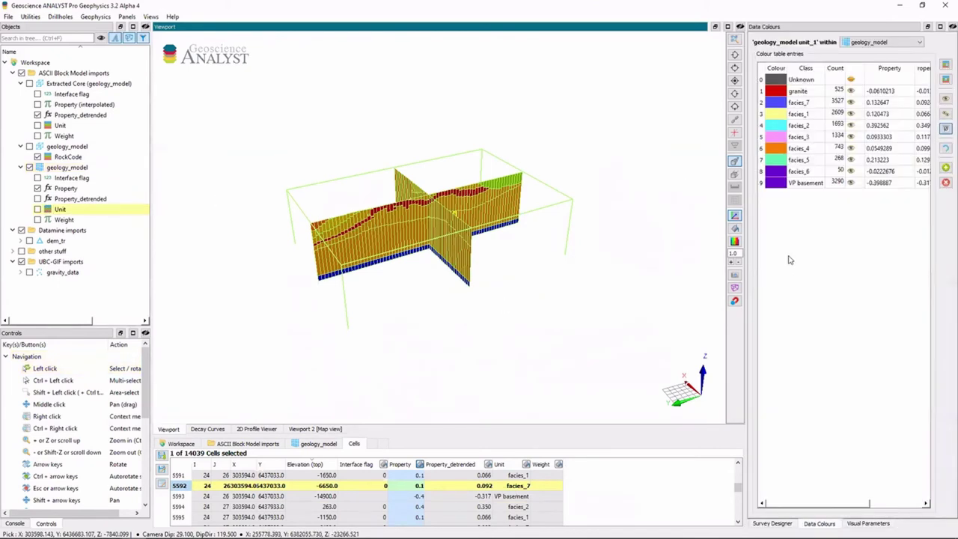
drag(745, 247, 670, 247)
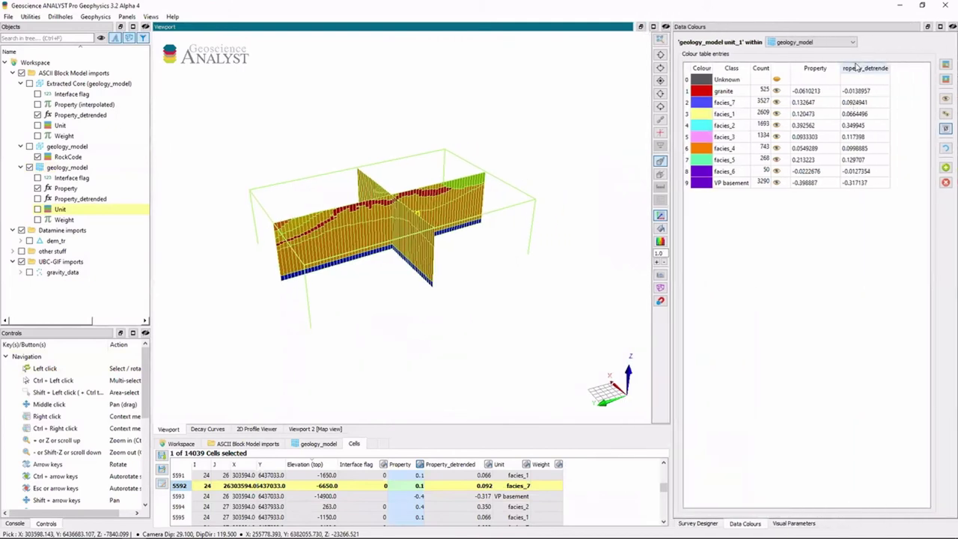
double_click(808, 69)
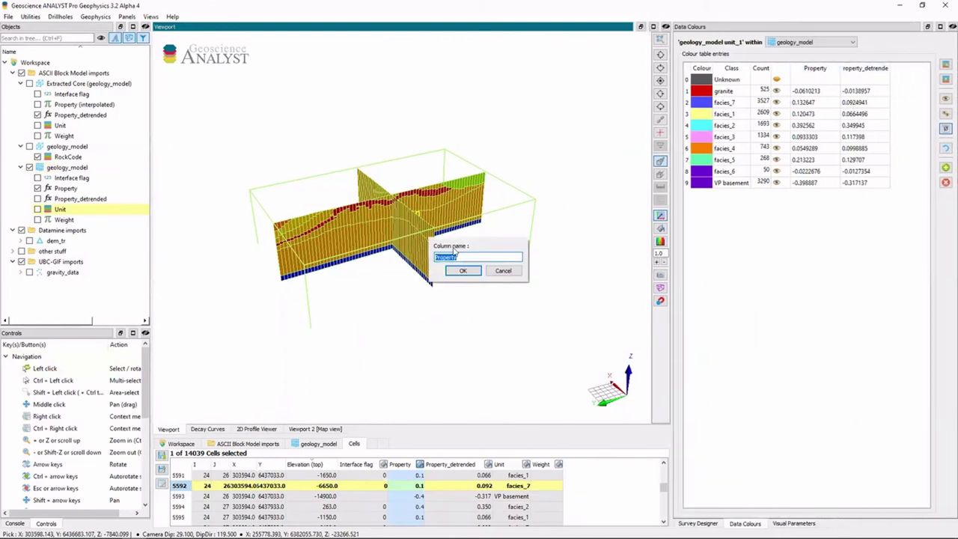
text(density)
key(Return)
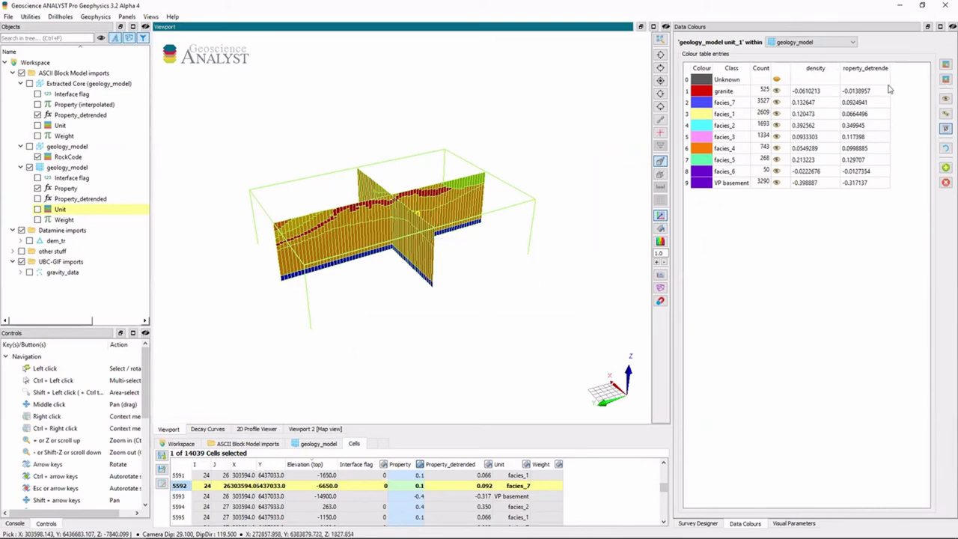
double_click(869, 69)
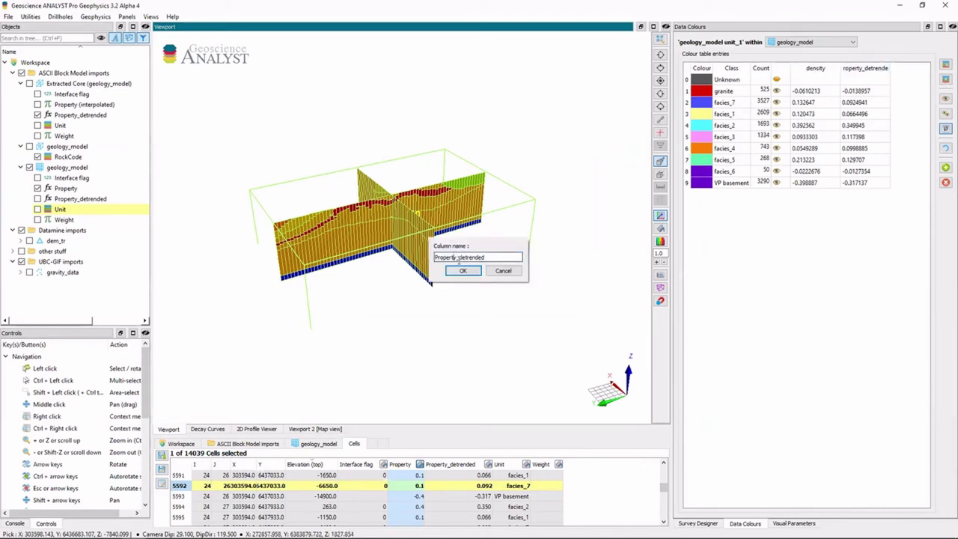
drag(461, 257, 436, 257)
text(density)
key(Return)
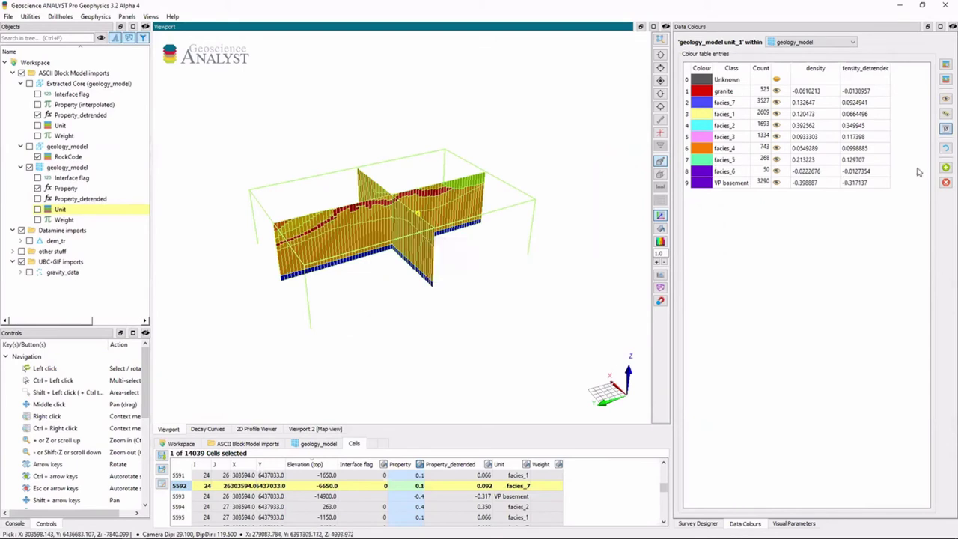
Add a property column named sus to the Unit table and set its facies_3 value to 0.05
click(945, 167)
text(sus)
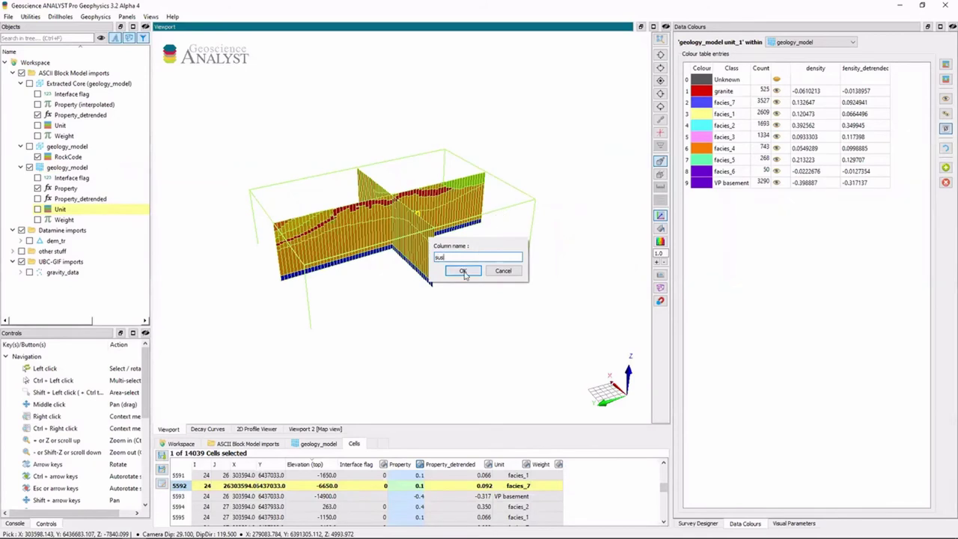
click(462, 270)
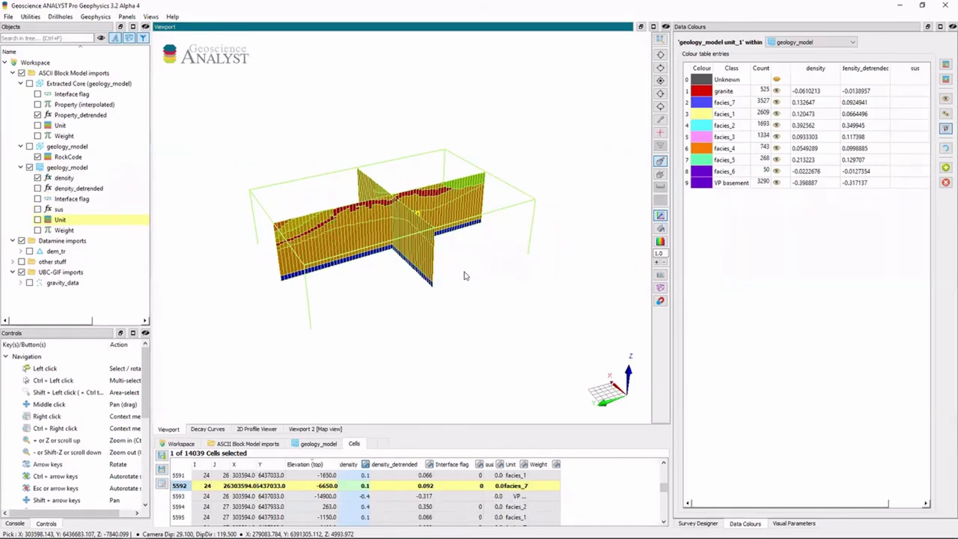
drag(671, 197, 613, 196)
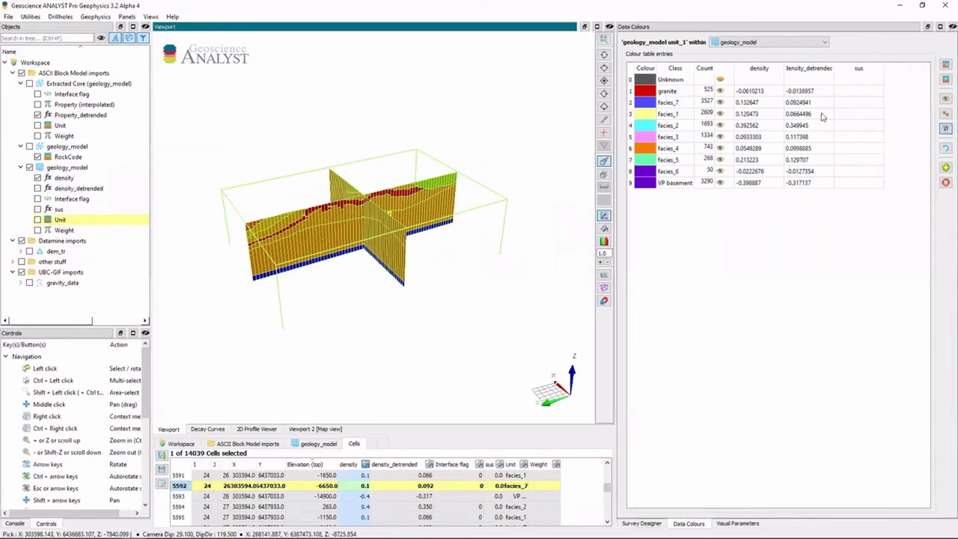
click(858, 140)
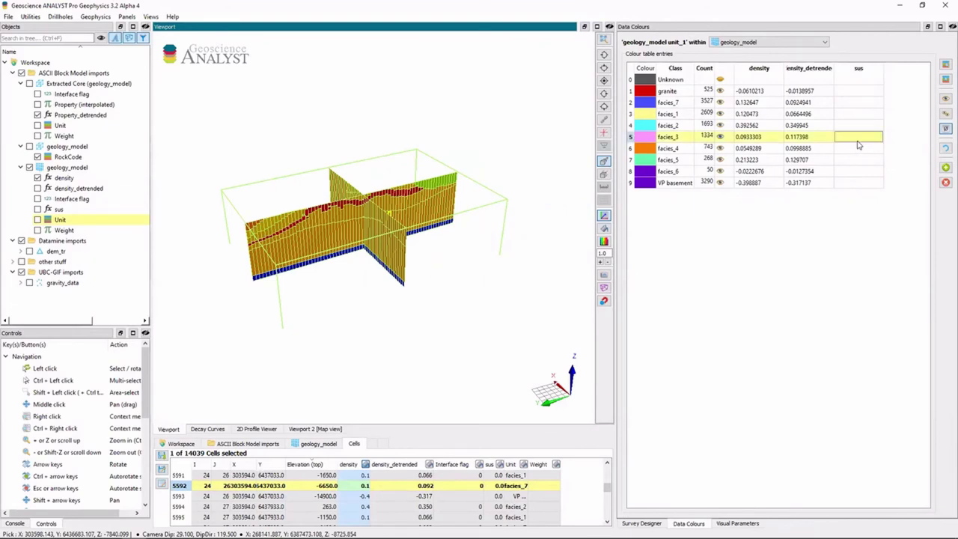
text(0.05)
key(Return)
Start a Compute Forward Model with gravity_data as observation points, the VP geology_model as 3D model and density as property
click(106, 17)
click(126, 29)
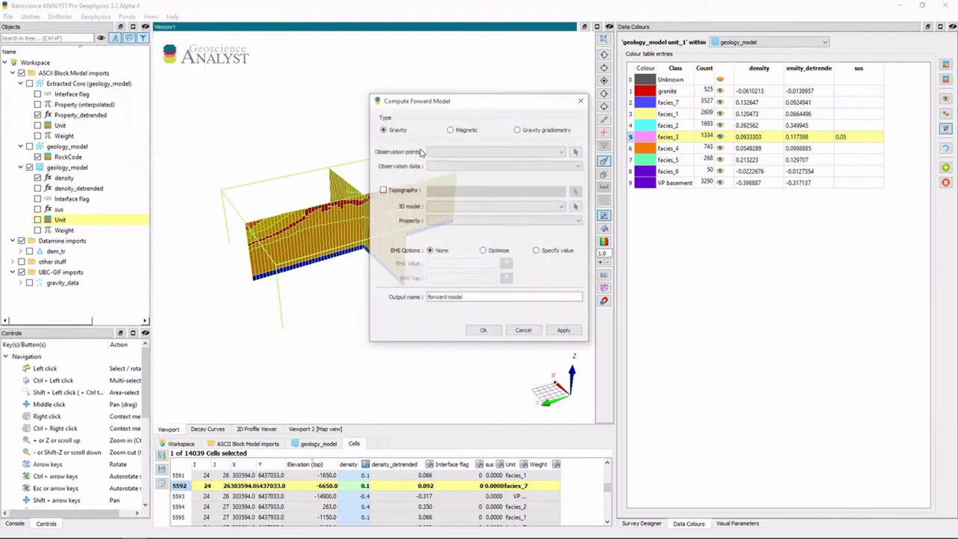
click(443, 152)
click(479, 176)
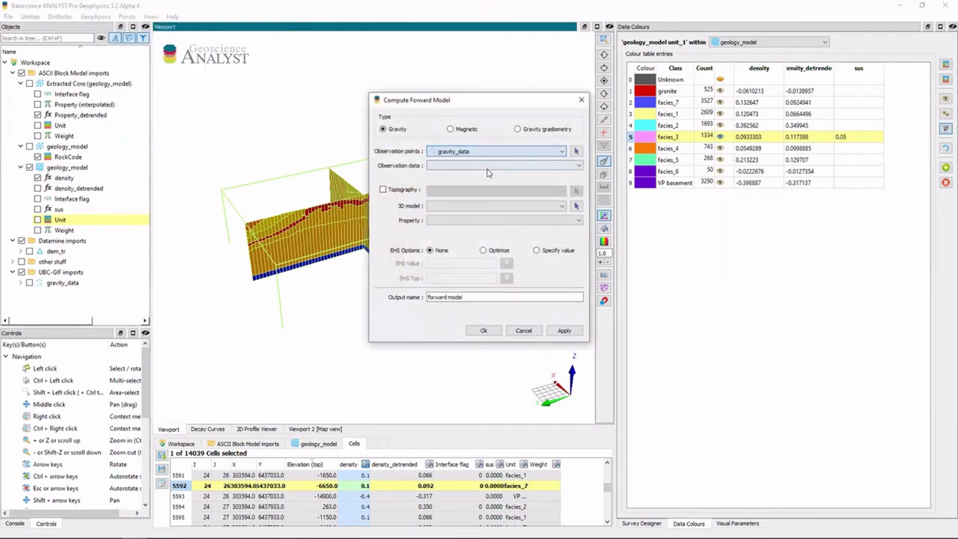
click(481, 166)
click(417, 166)
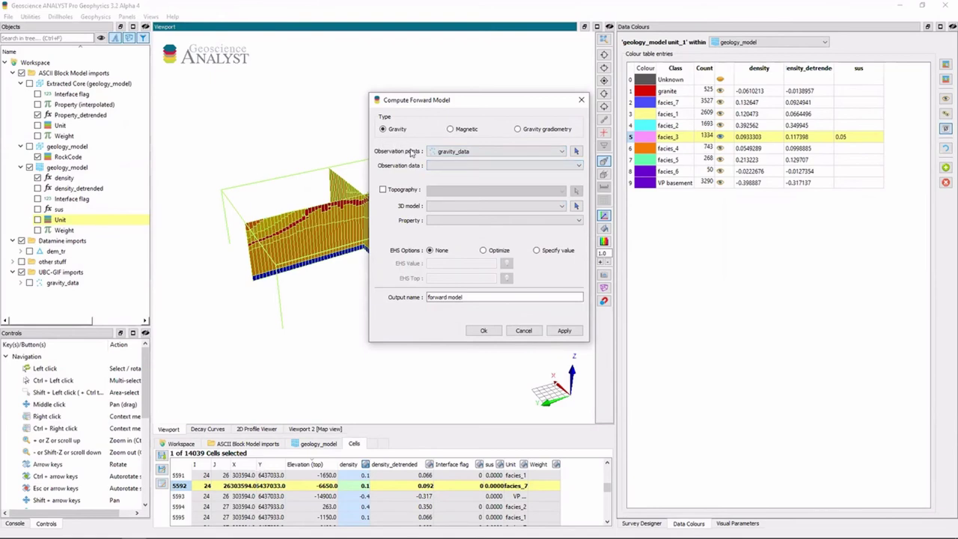
click(29, 284)
click(517, 206)
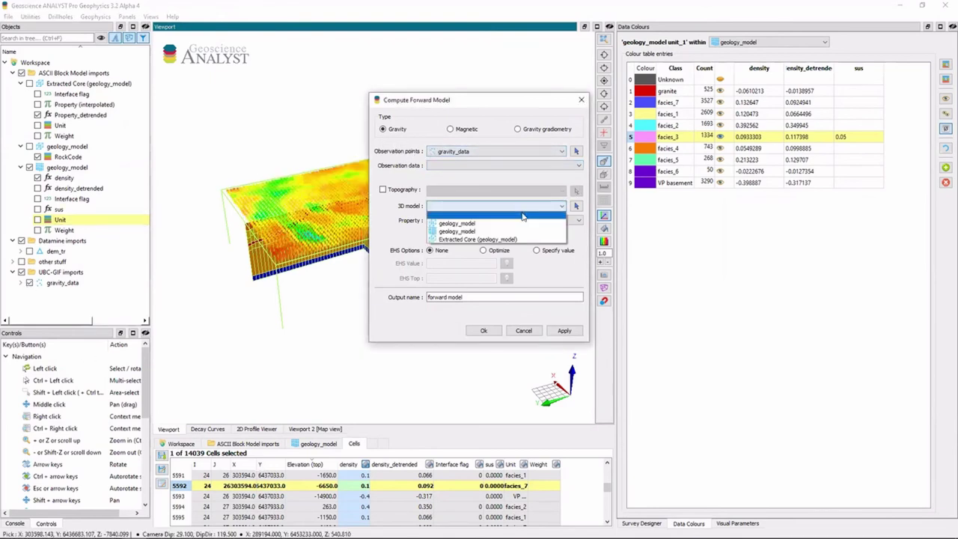
click(516, 232)
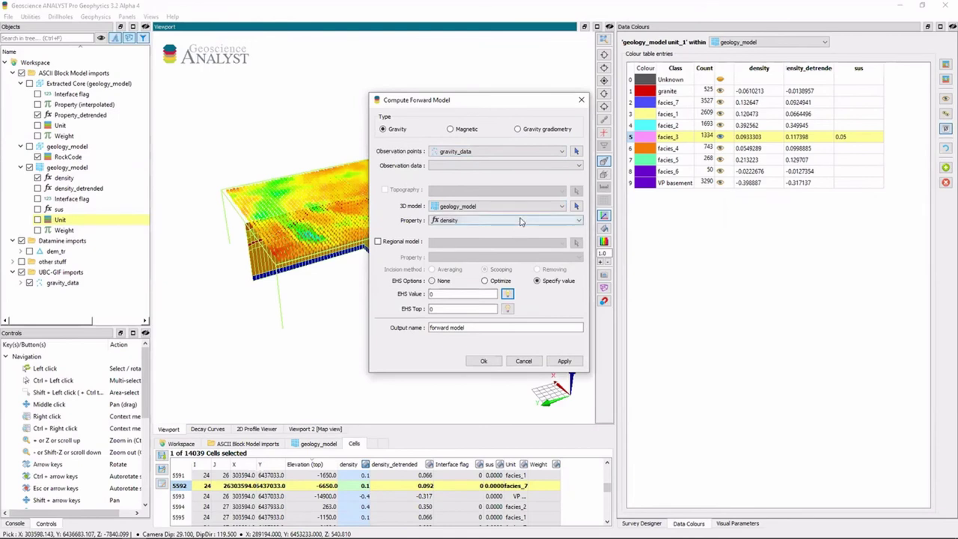
click(522, 223)
Switch the forward model to Magnetic with field strength 55000, inclination -45 and declination 25
click(465, 131)
click(465, 178)
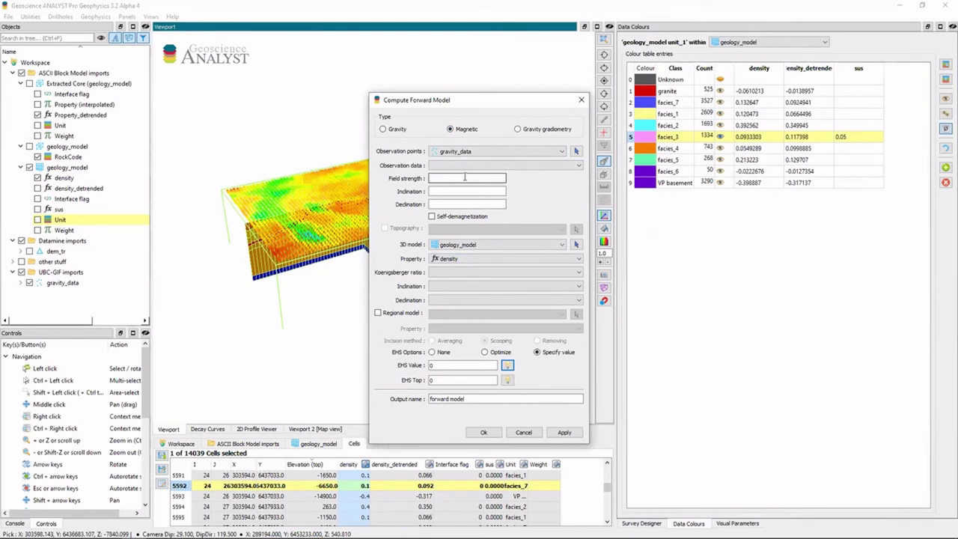
text(55000)
text(-)
text(45)
text(25)
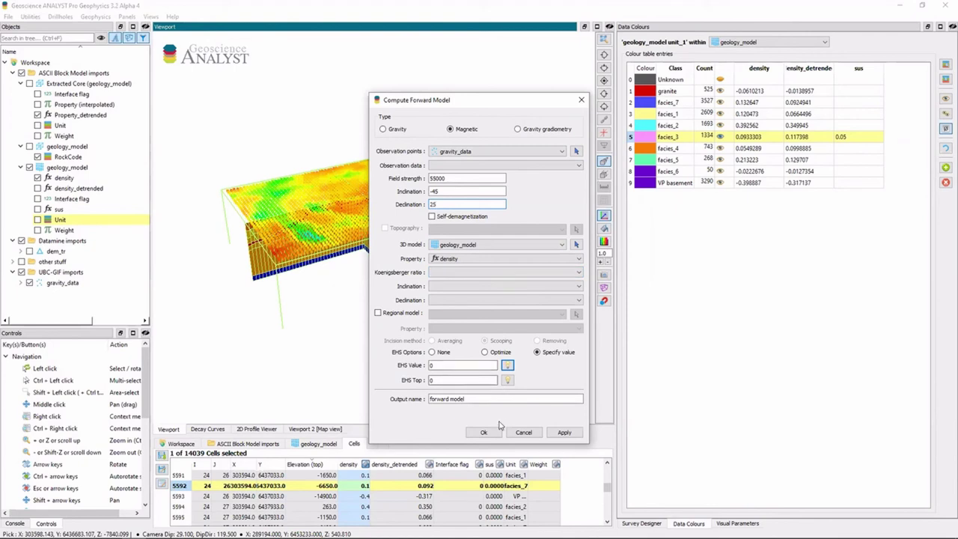
Name the forward model output induced_forward_model_mag, compute it and close the dialog
drag(476, 398, 378, 397)
text(in)
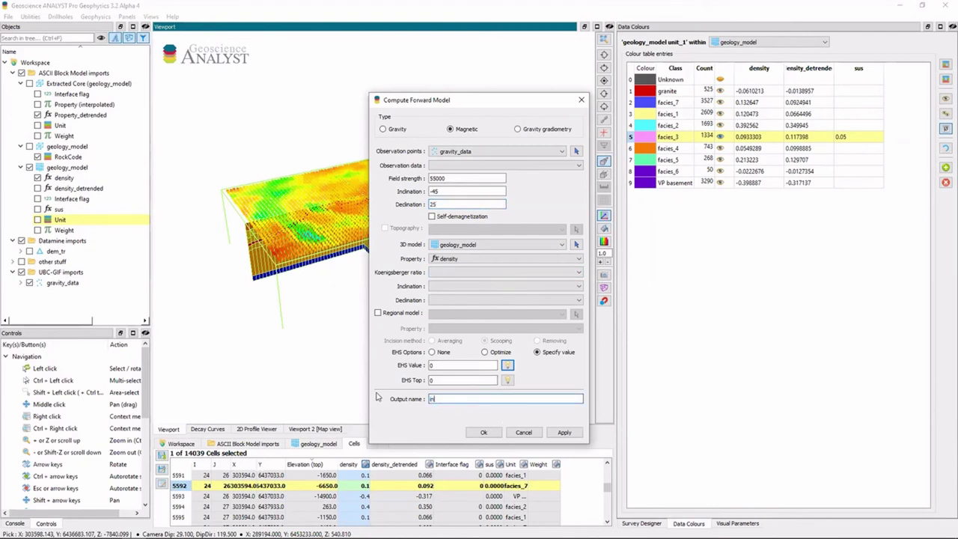
text(duced_fiorward_model_mag)
click(565, 433)
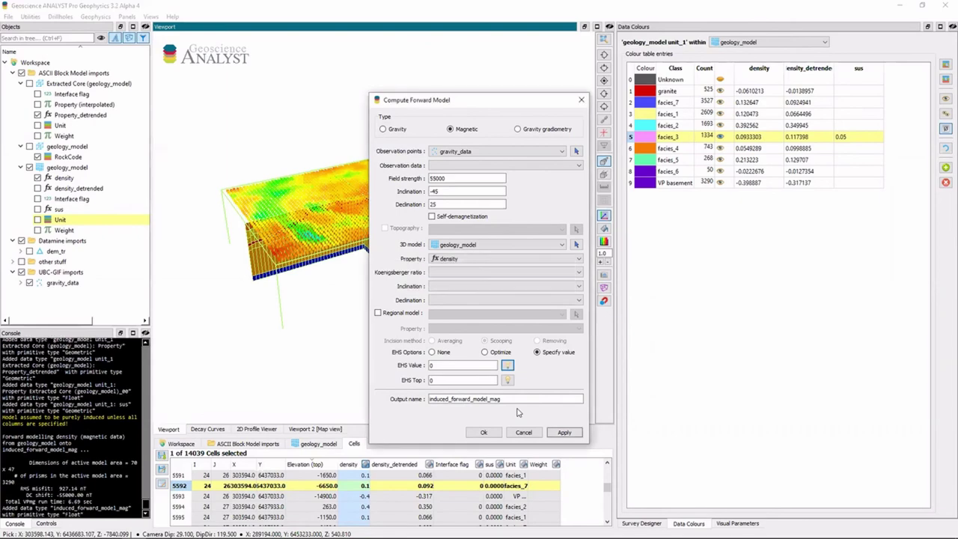
click(581, 100)
Colour the gravity_data points by induced_forward_model_mag and inspect the response and its histogram above the model
click(21, 282)
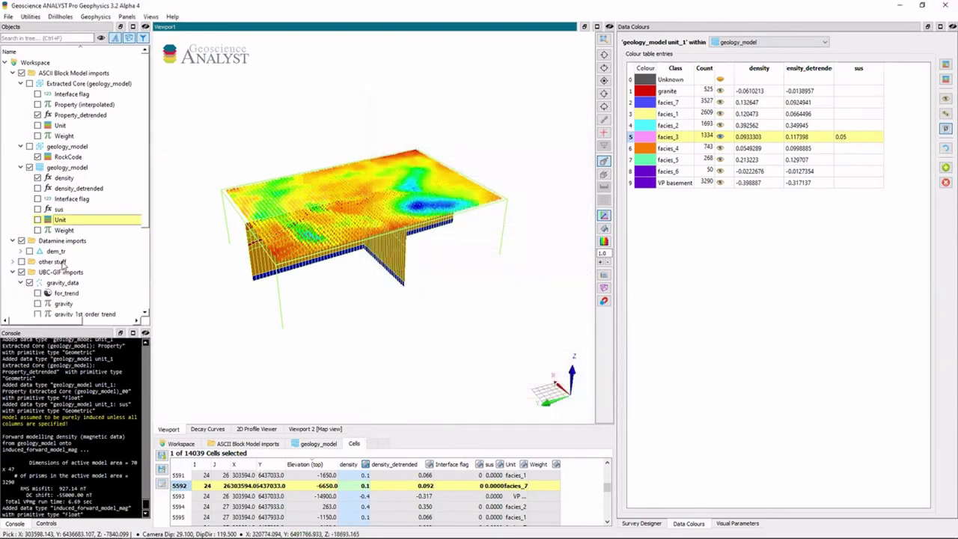
scroll(65, 267, down, 4)
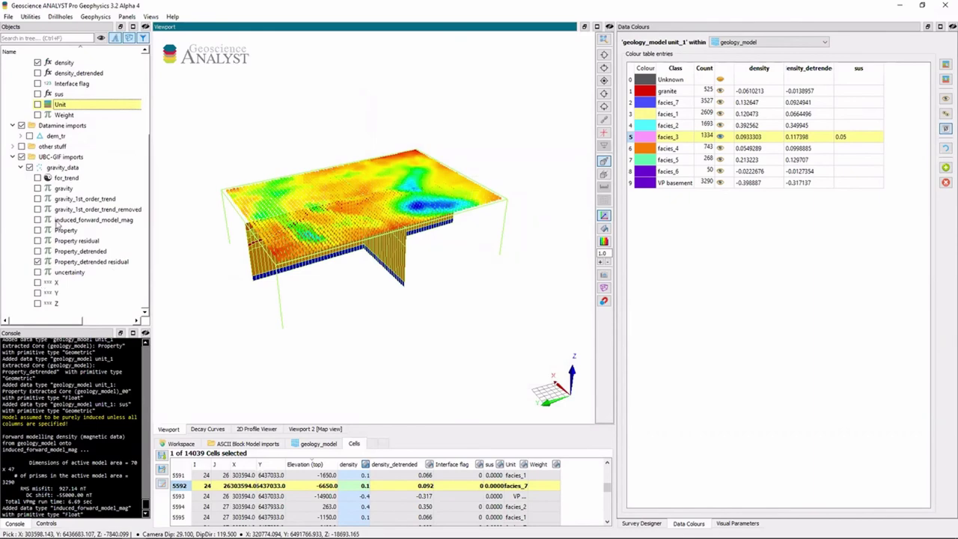
click(38, 220)
drag(419, 329, 421, 289)
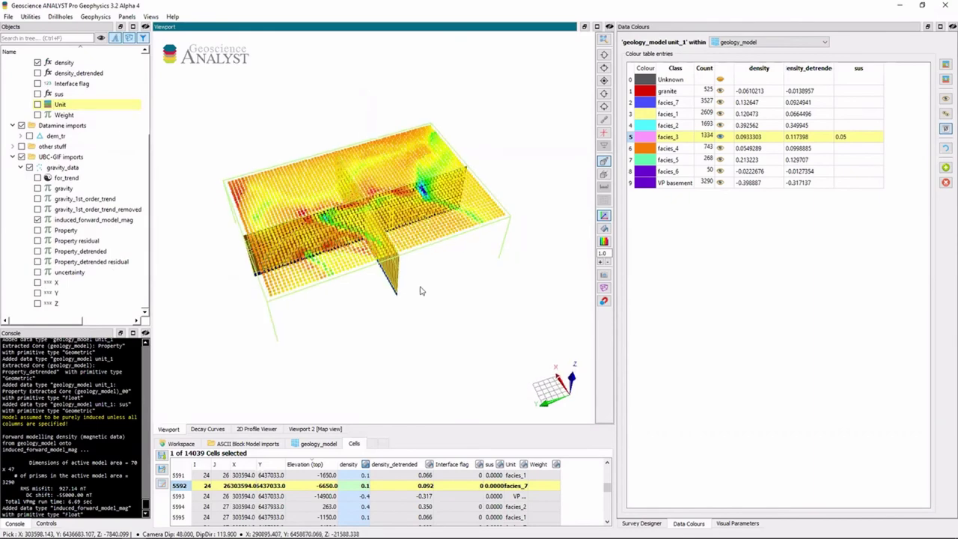
scroll(380, 193, down, 3)
click(391, 199)
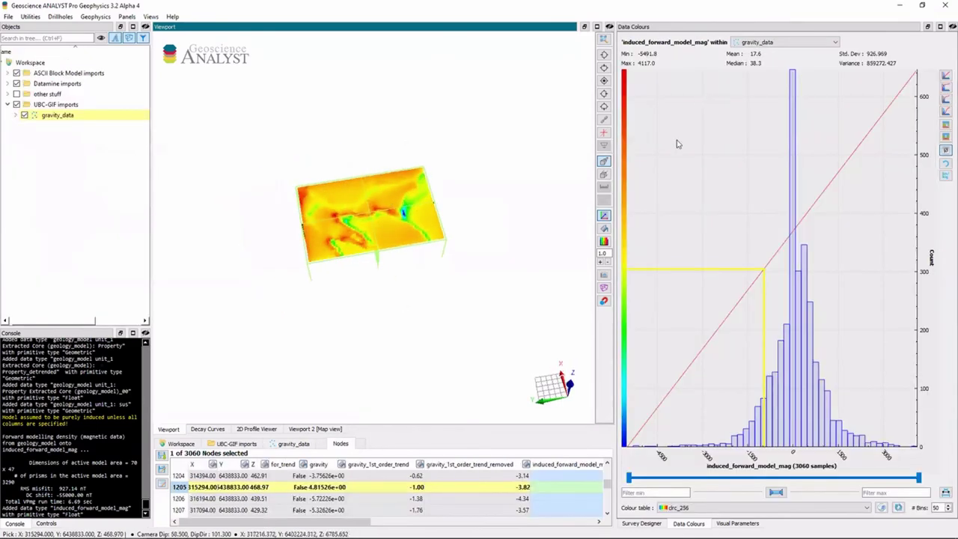
scroll(426, 201, up, 1)
drag(426, 200, 397, 168)
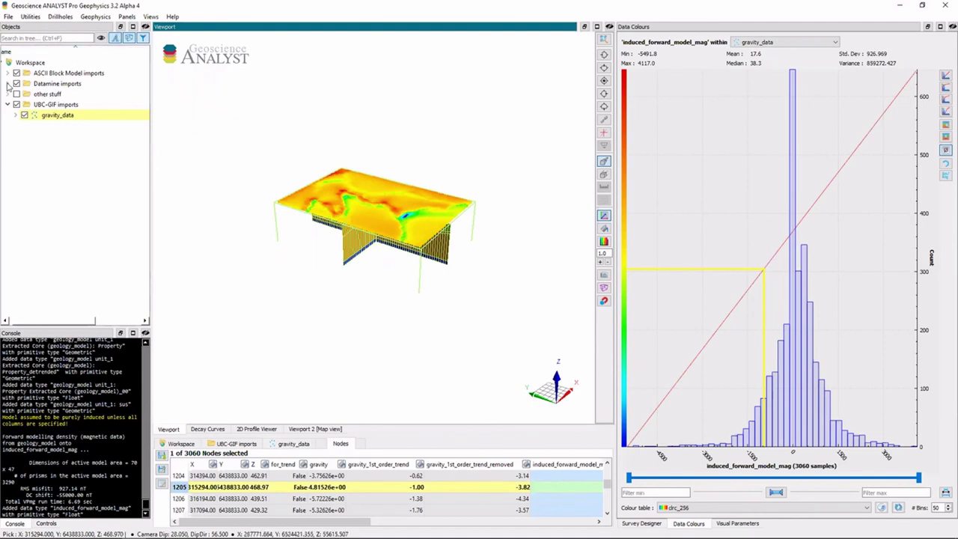
Expand the Datamine and ASCII Block Model imports and look up the export option for the Extracted Core block model
click(8, 83)
click(8, 72)
click(52, 84)
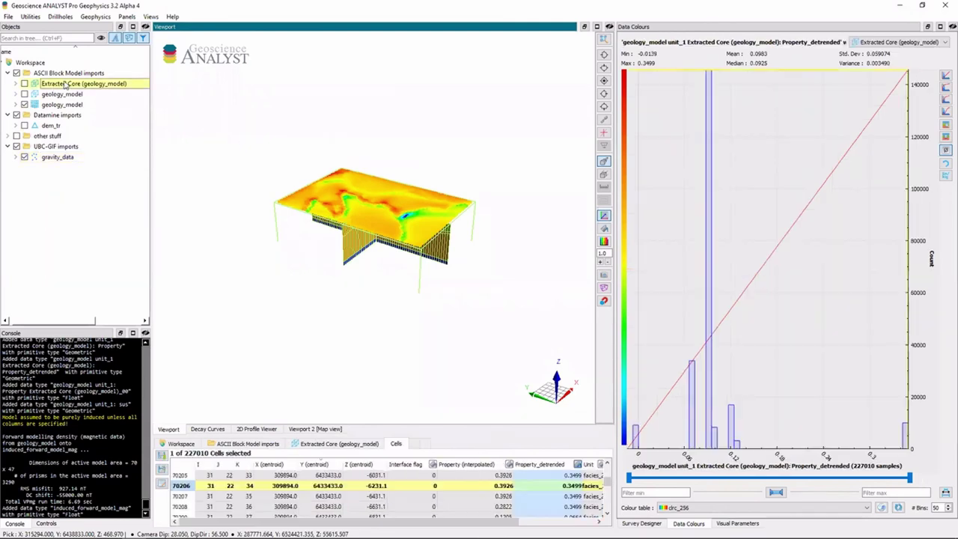
right_click(63, 83)
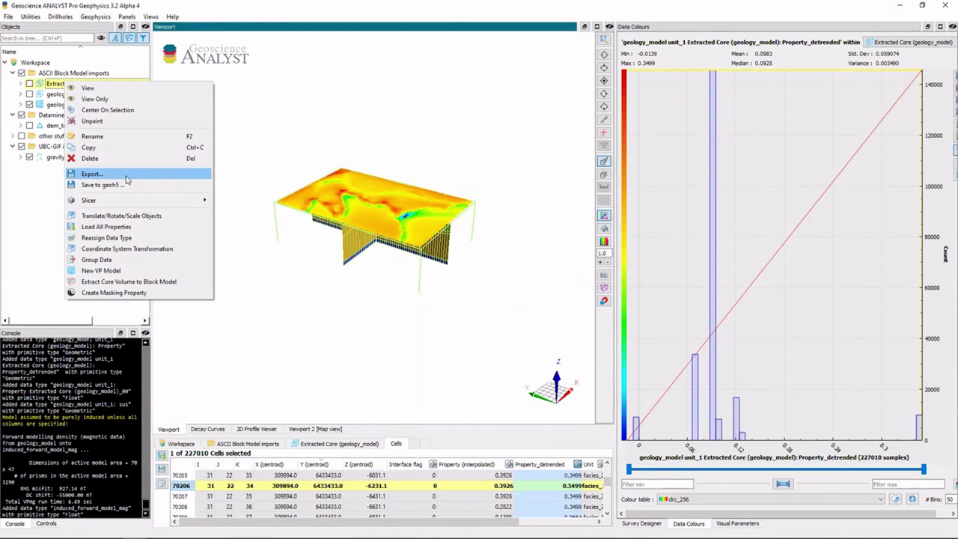
drag(471, 207, 483, 200)
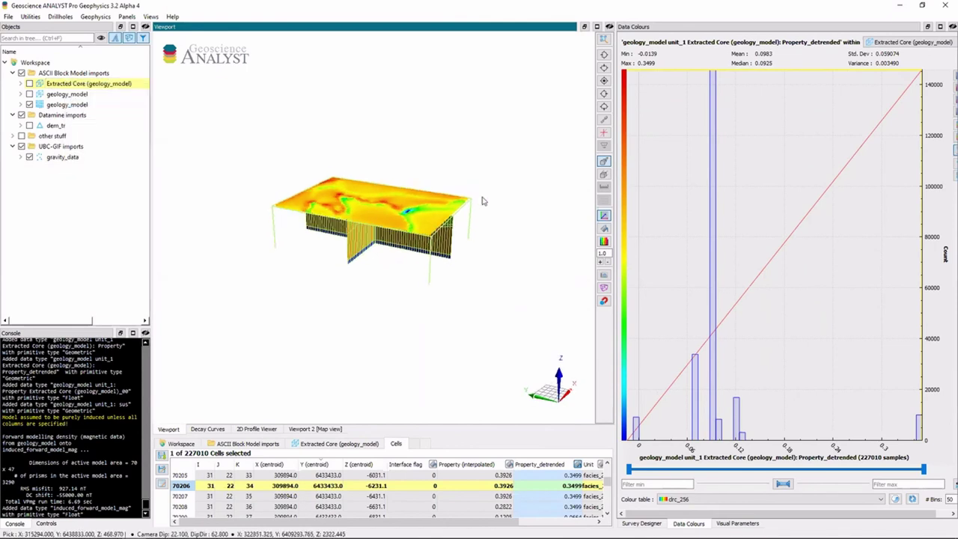
Hide the UBC-GIF imports in the 3D view, view the other stuff slide in an enlarged map view, and show the navigation controls list
click(21, 147)
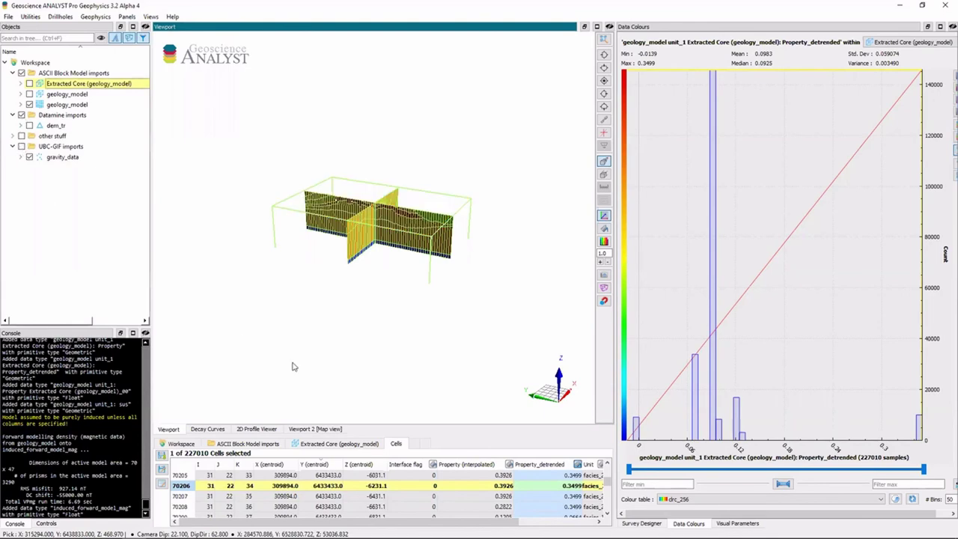
click(314, 429)
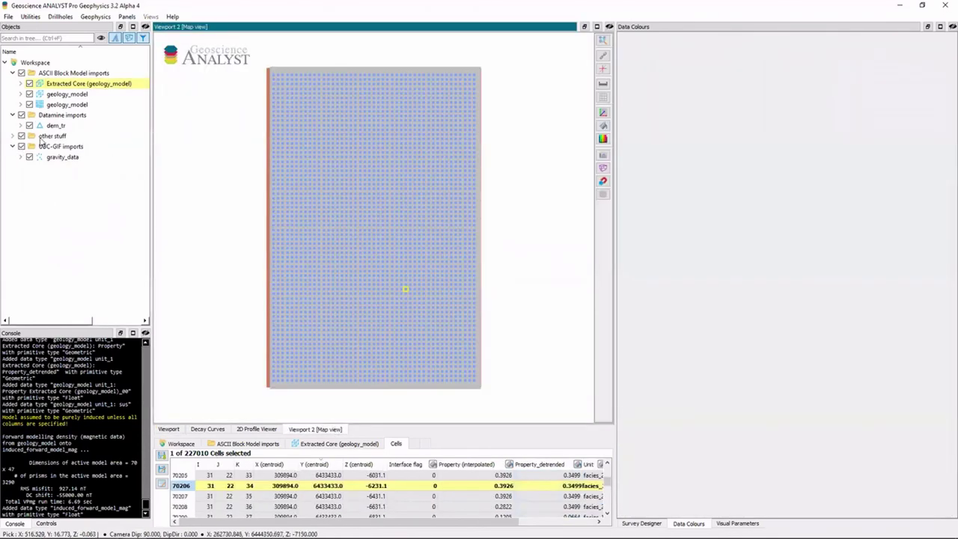
click(48, 137)
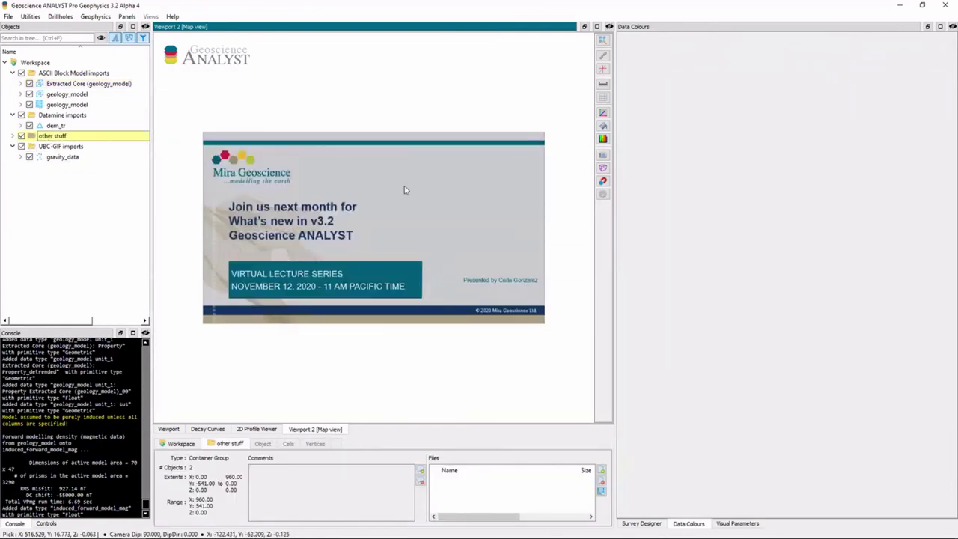
drag(615, 244, 783, 247)
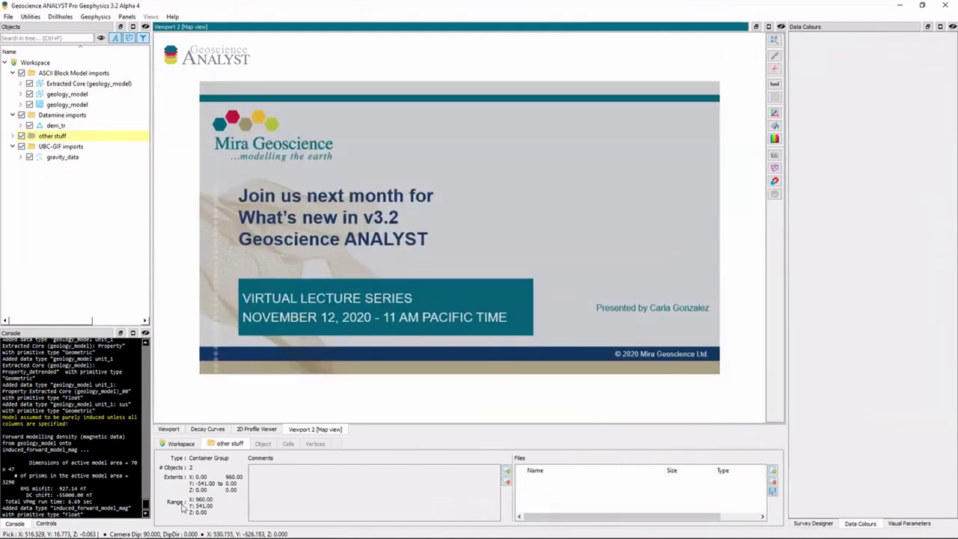
click(46, 524)
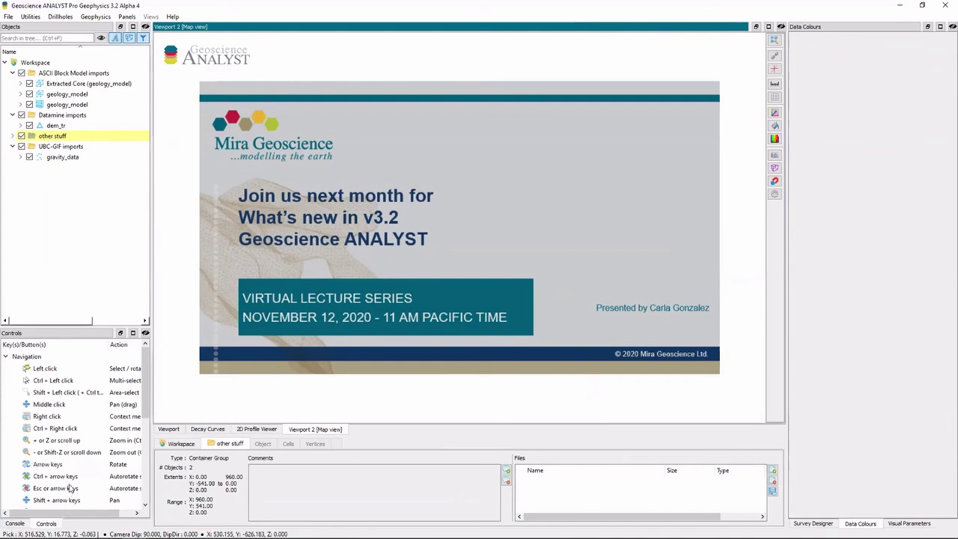